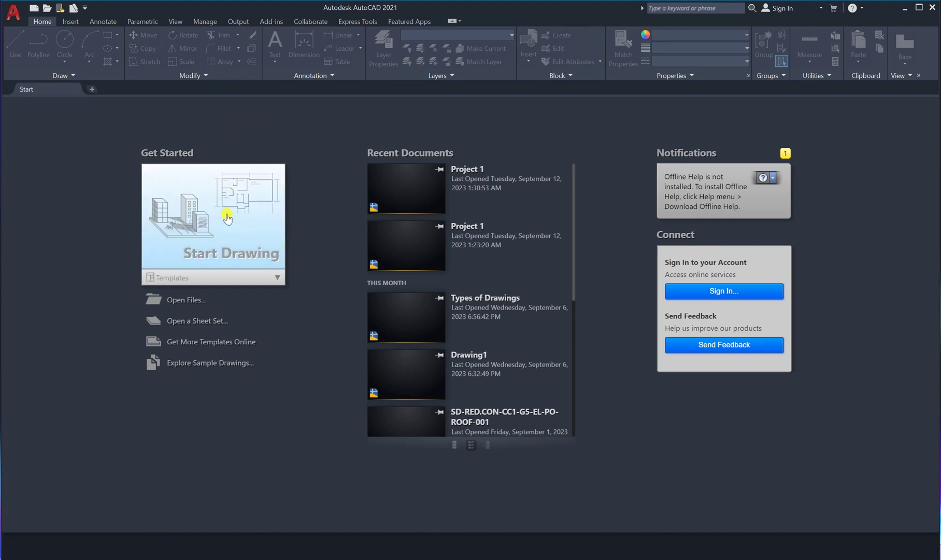
# Start a new drawing and bring up its Save As settings with the Desktop as the save location
pyautogui.click(272, 277)
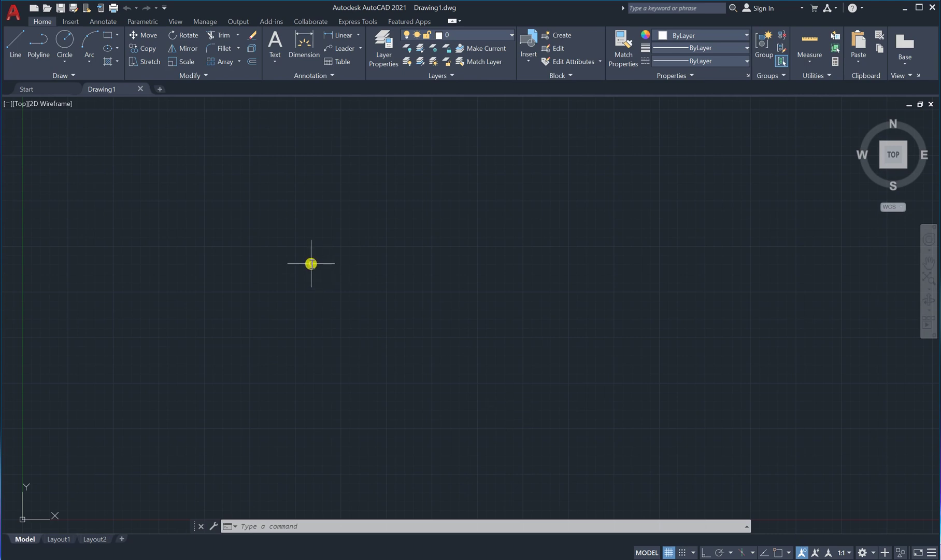
pyautogui.click(11, 16)
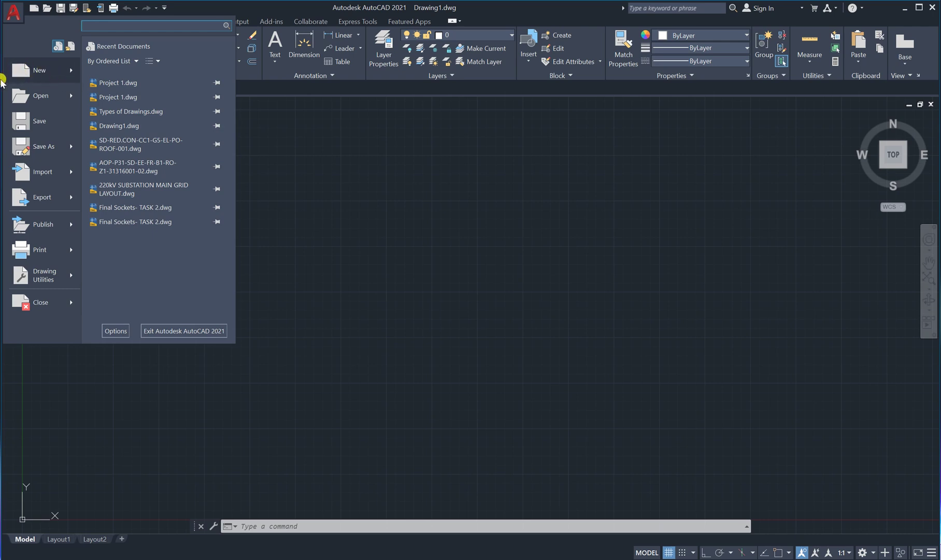
pyautogui.moveTo(32, 73)
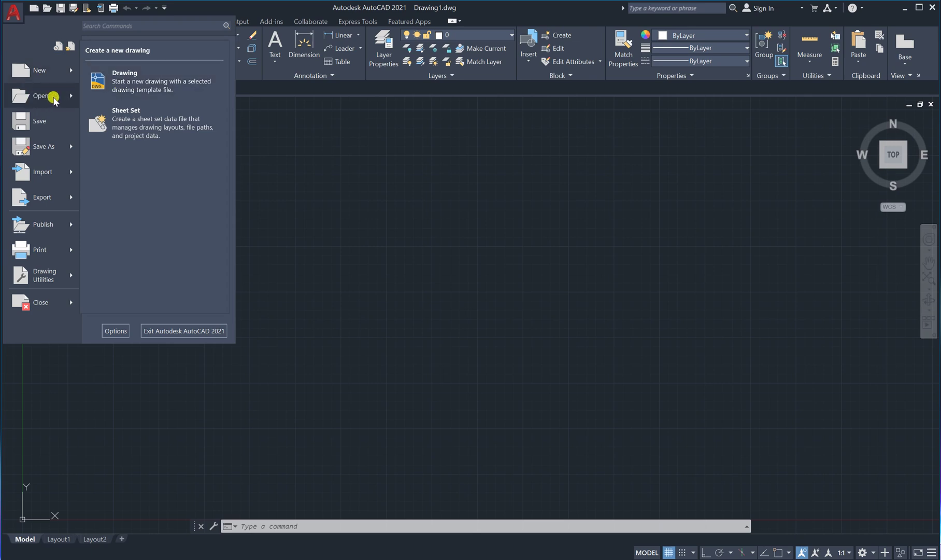
pyautogui.moveTo(40, 98)
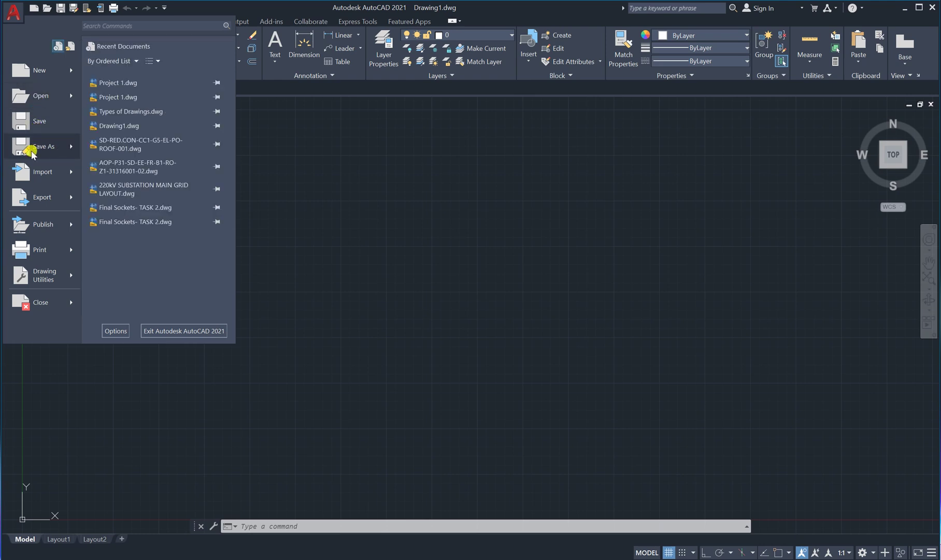
pyautogui.moveTo(31, 151)
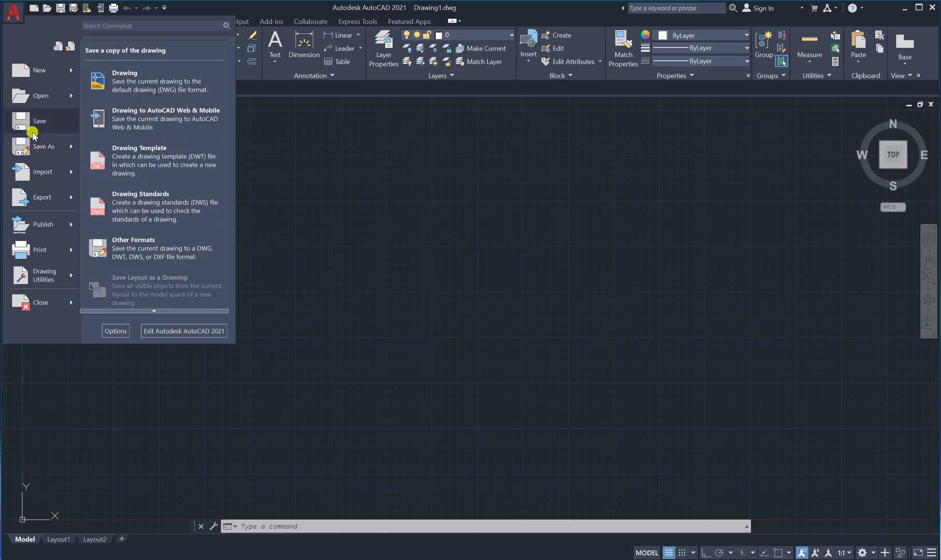
pyautogui.click(57, 150)
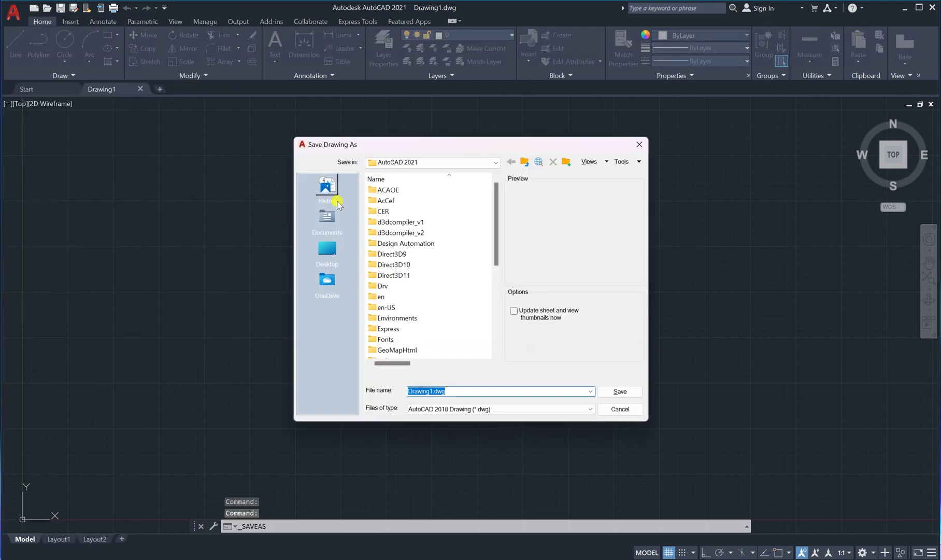
pyautogui.click(327, 256)
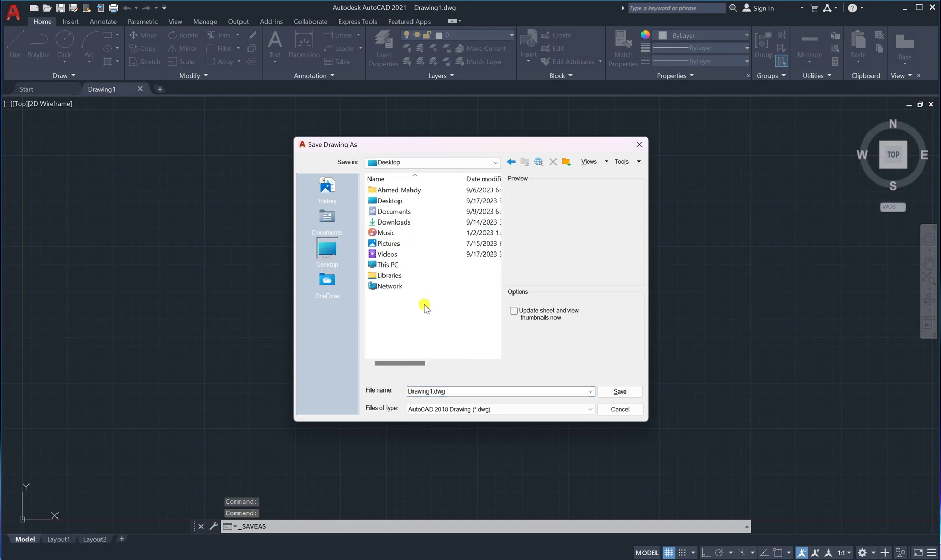
# Save the drawing as Drawing1.dwg in the Desktop folder, using the AutoCAD 2013/LT2013 Drawing (*.dwg) file type
pyautogui.doubleClick(457, 391)
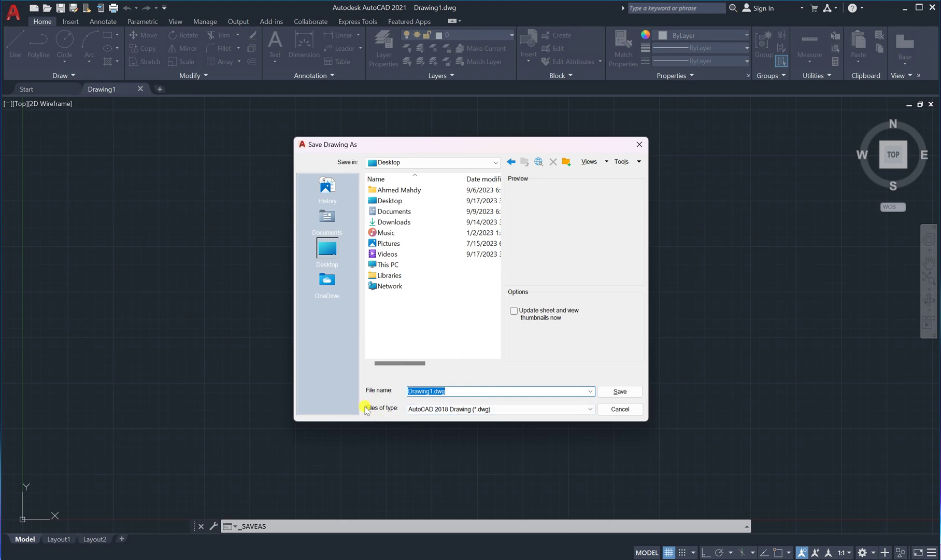
pyautogui.click(513, 409)
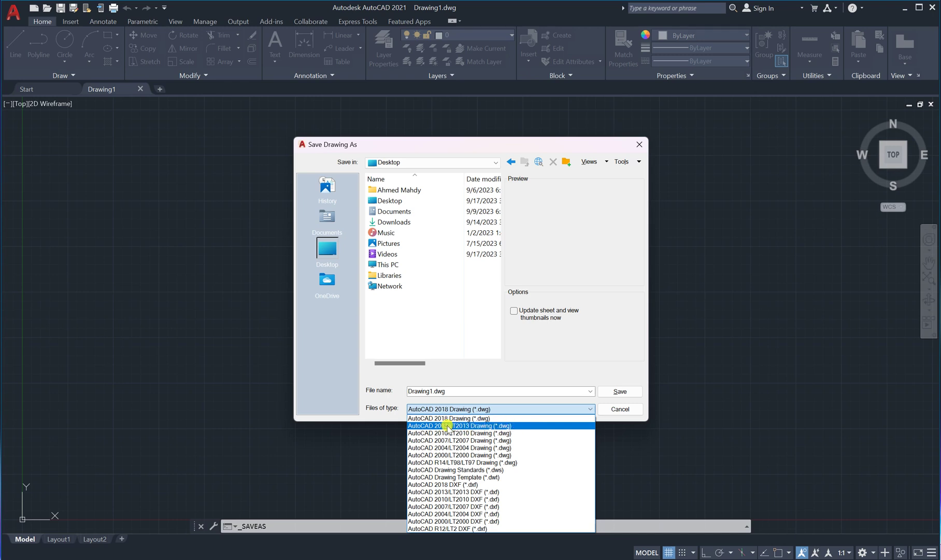
pyautogui.click(487, 426)
pyautogui.click(437, 391)
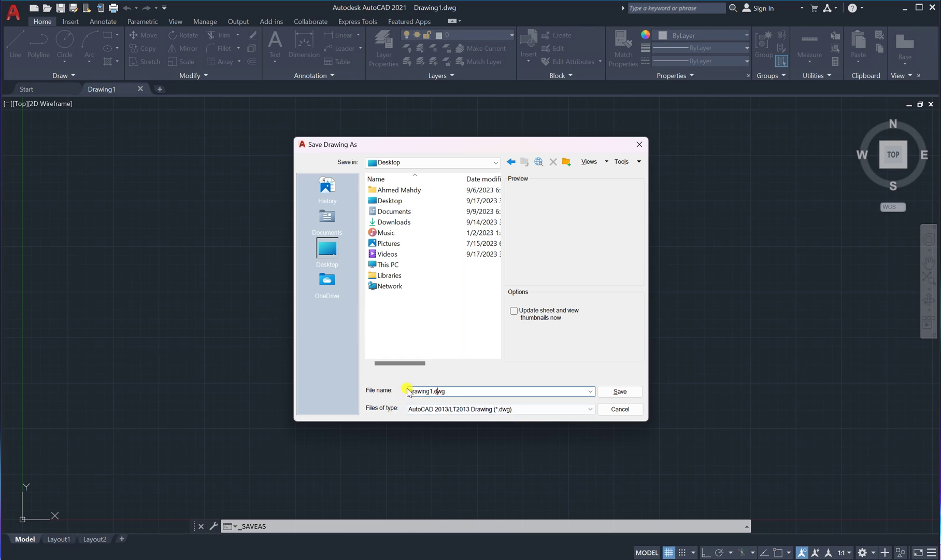
pyautogui.click(391, 201)
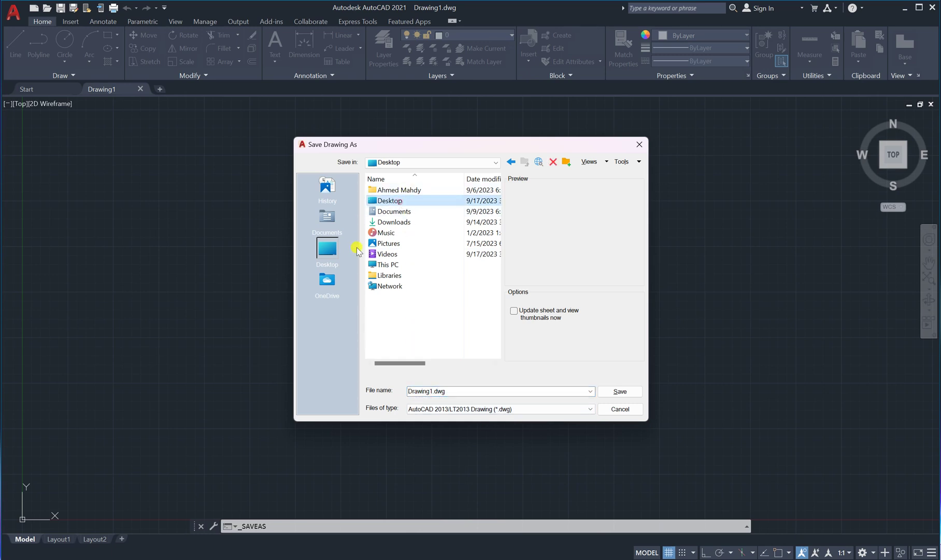
pyautogui.click(613, 396)
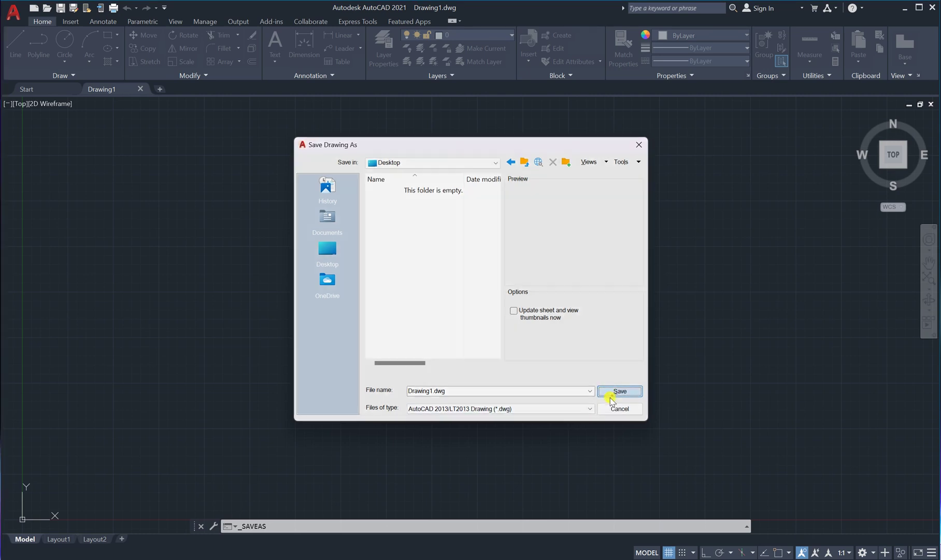
pyautogui.click(616, 392)
# Switch to the Windows desktop, view the properties of the saved Drawing1 file, close them and return to AutoCAD
pyautogui.press('super+d')
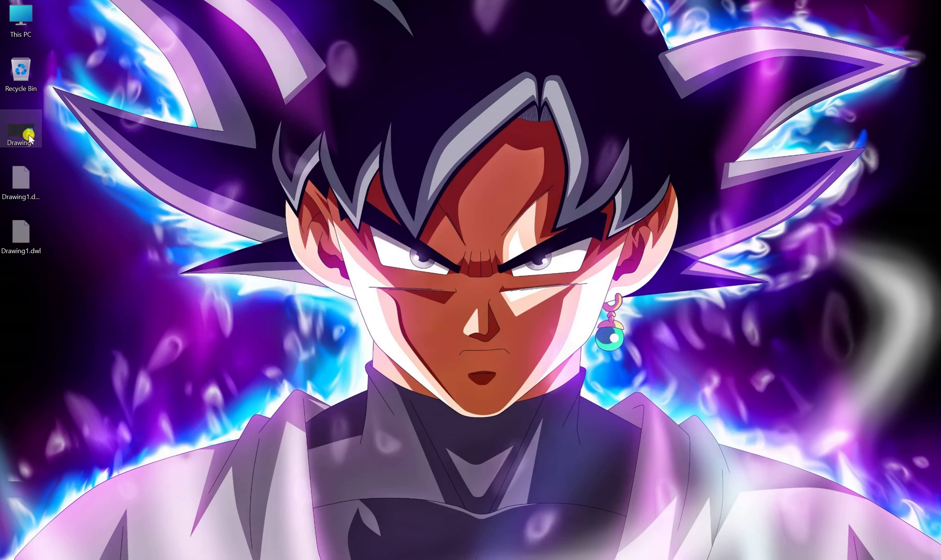
pyautogui.rightClick(27, 134)
pyautogui.click(78, 417)
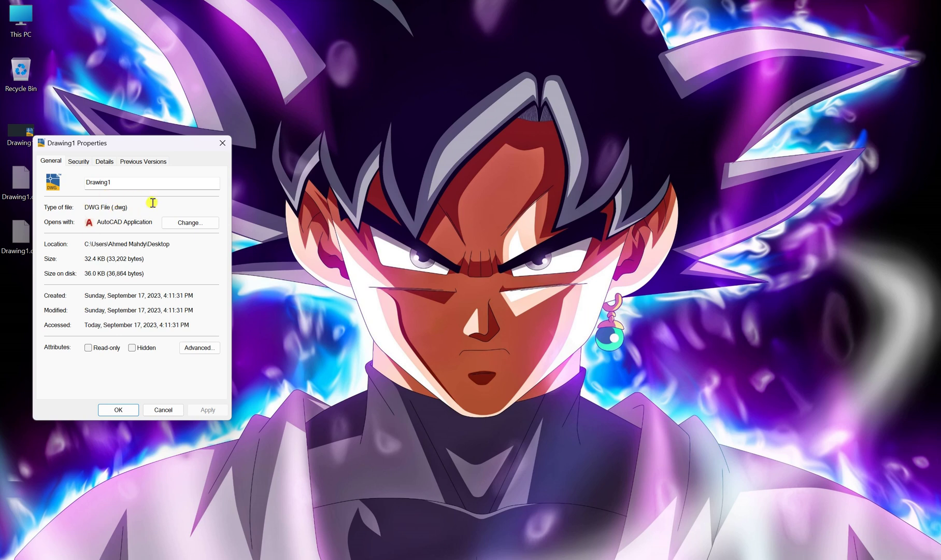
pyautogui.click(222, 142)
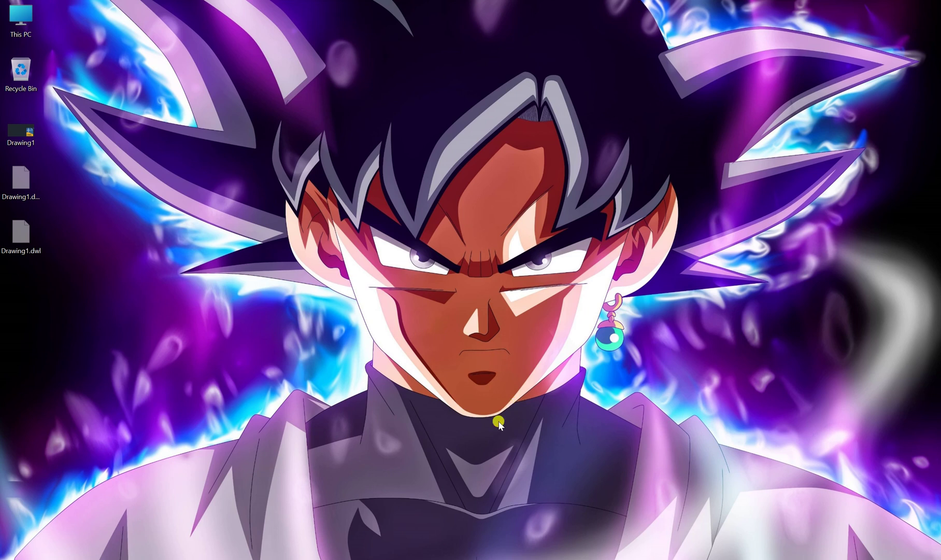
pyautogui.click(512, 558)
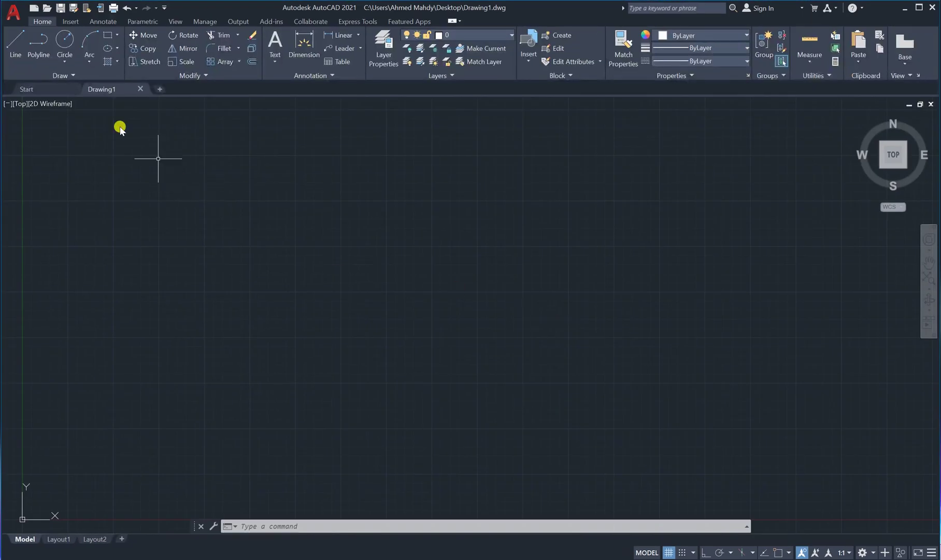
pyautogui.click(13, 11)
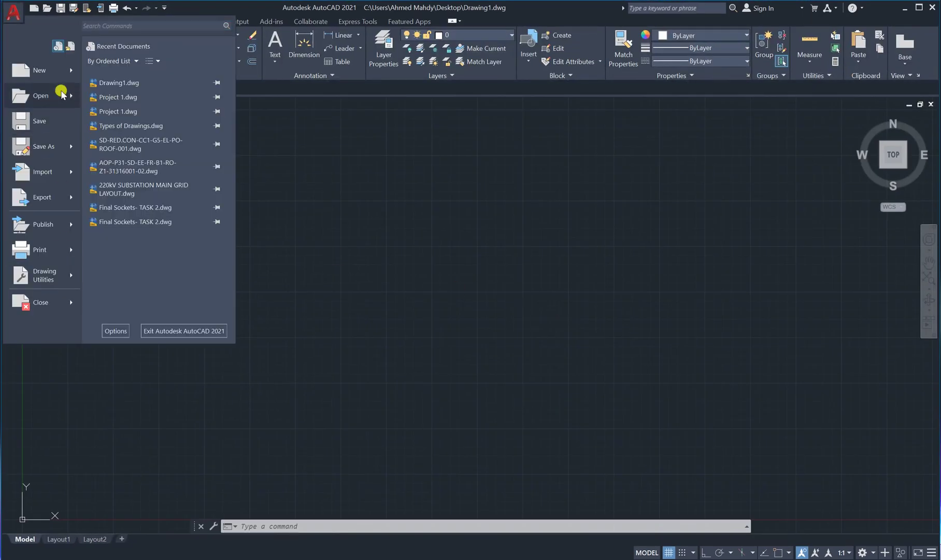
pyautogui.moveTo(32, 234)
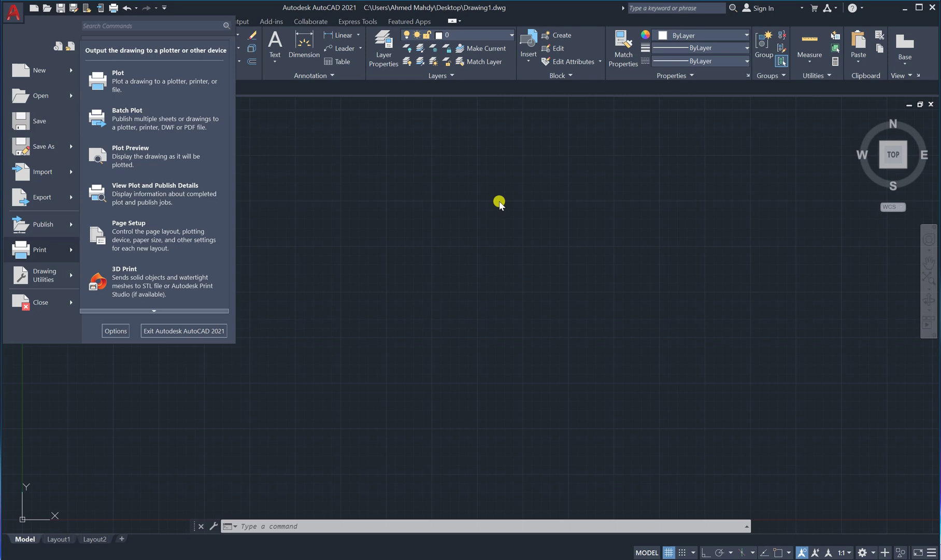
pyautogui.click(428, 223)
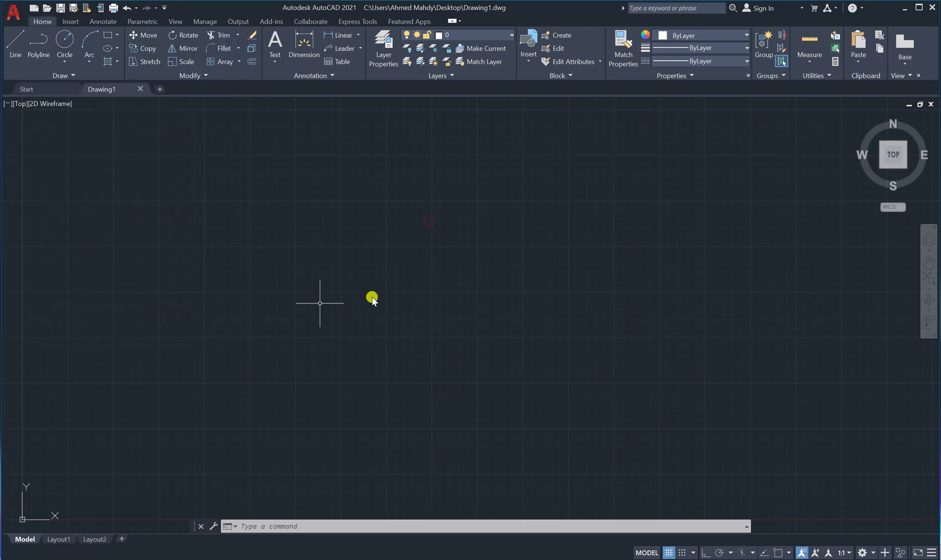
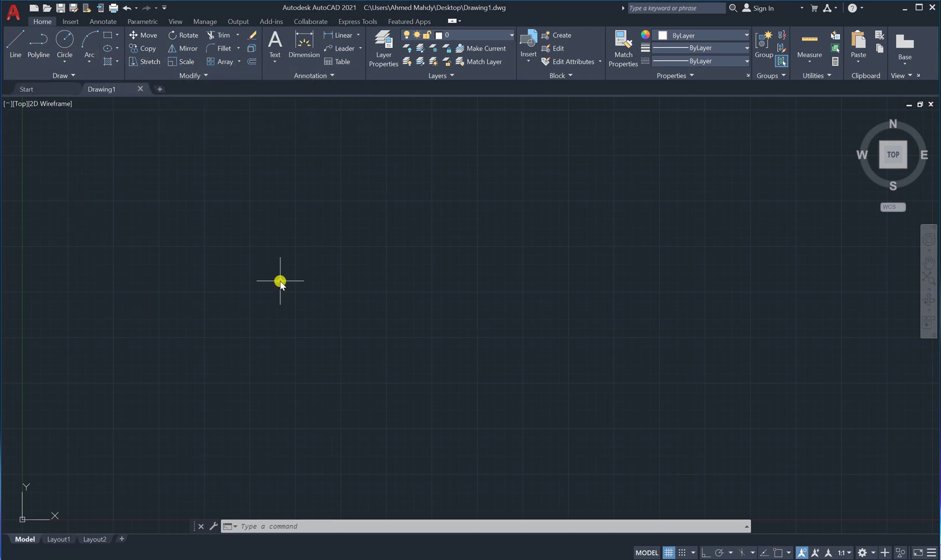
# Draw an open chain of five connected straight segments across the drawing area with the Line command
pyautogui.click(11, 46)
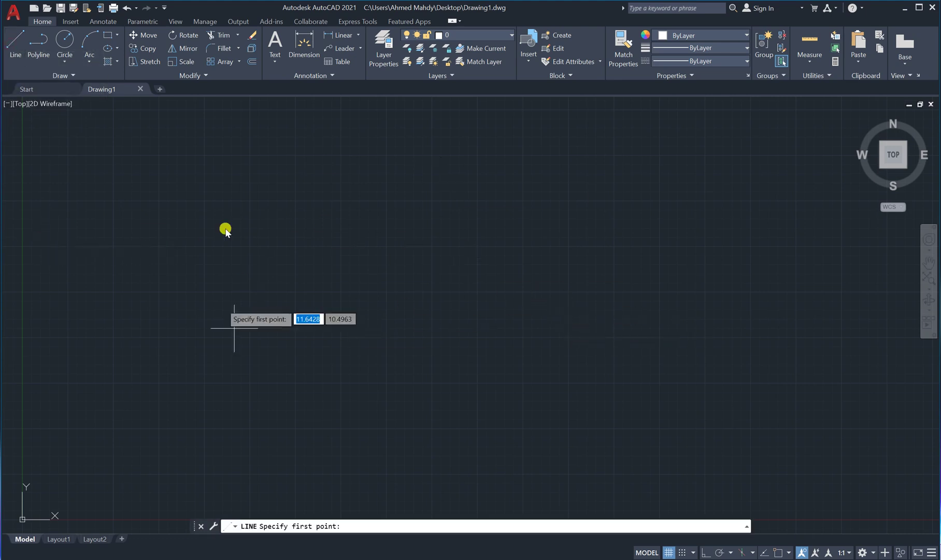
pyautogui.click(314, 313)
pyautogui.click(610, 220)
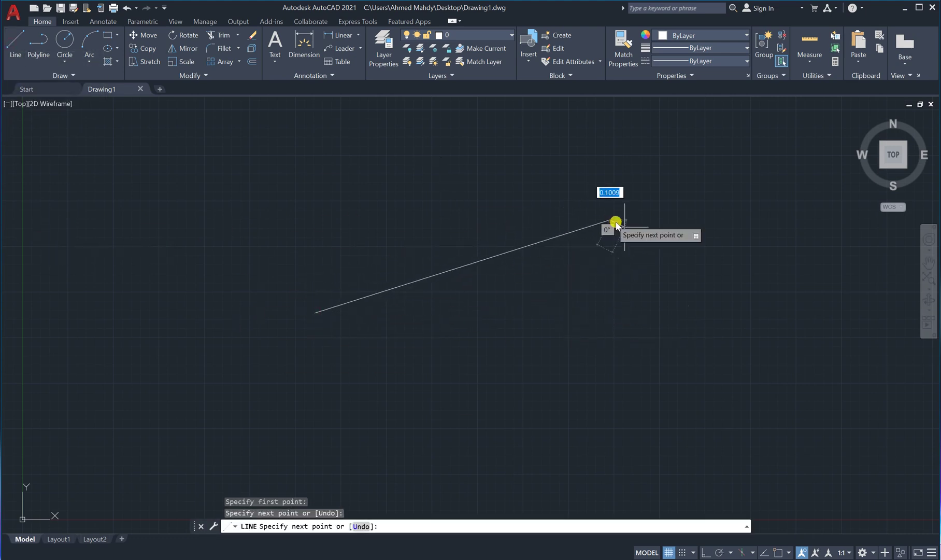
pyautogui.click(725, 389)
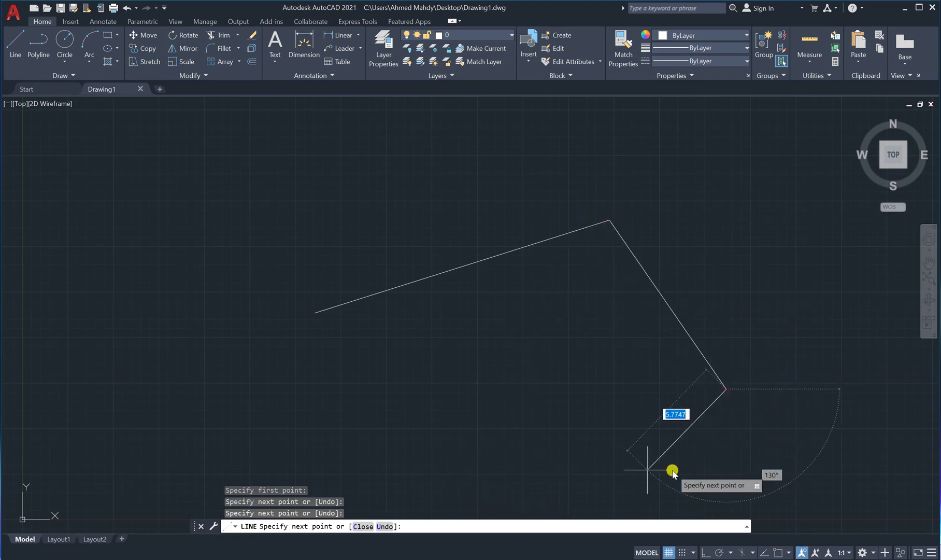
pyautogui.click(398, 449)
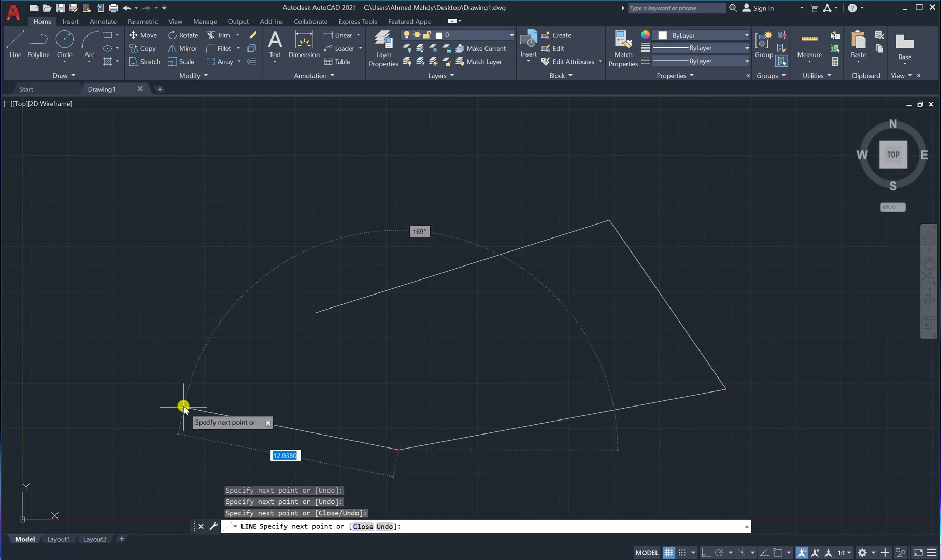
pyautogui.click(160, 318)
pyautogui.click(129, 210)
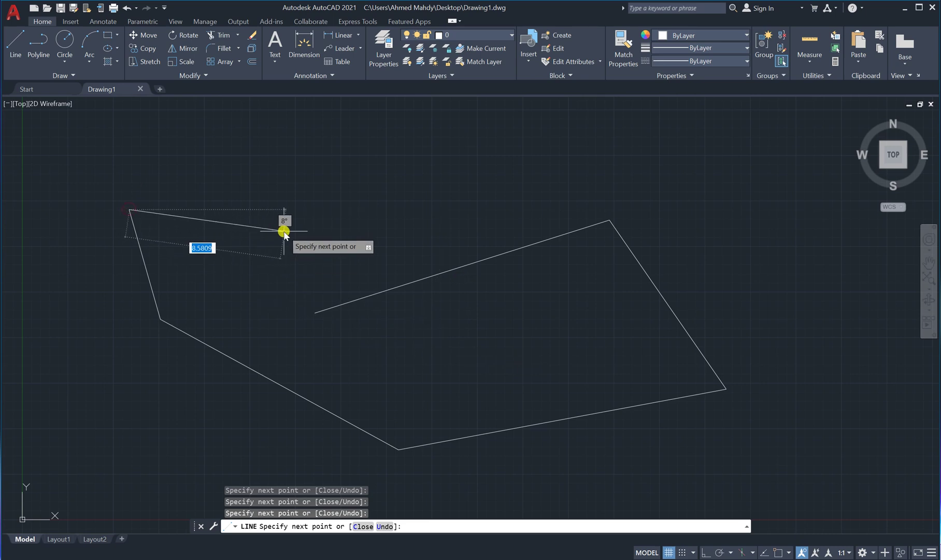
pyautogui.press('Escape')
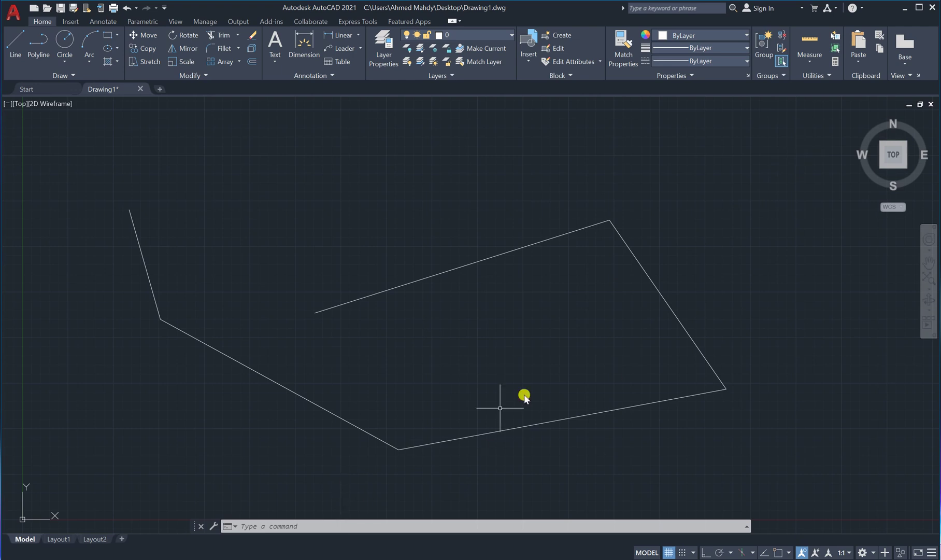
# Select all five connected lines with a crossing window and delete them
pyautogui.click(784, 159)
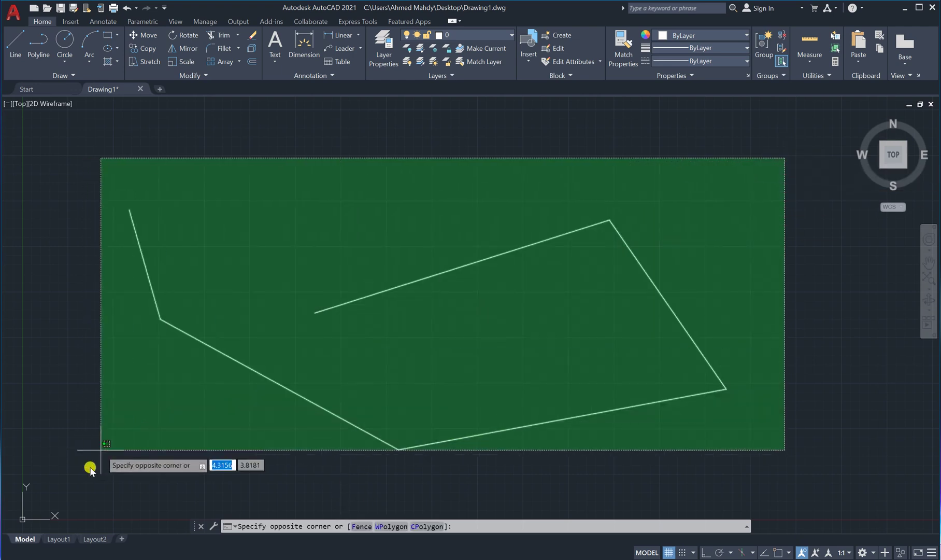
pyautogui.click(86, 452)
pyautogui.press('Delete')
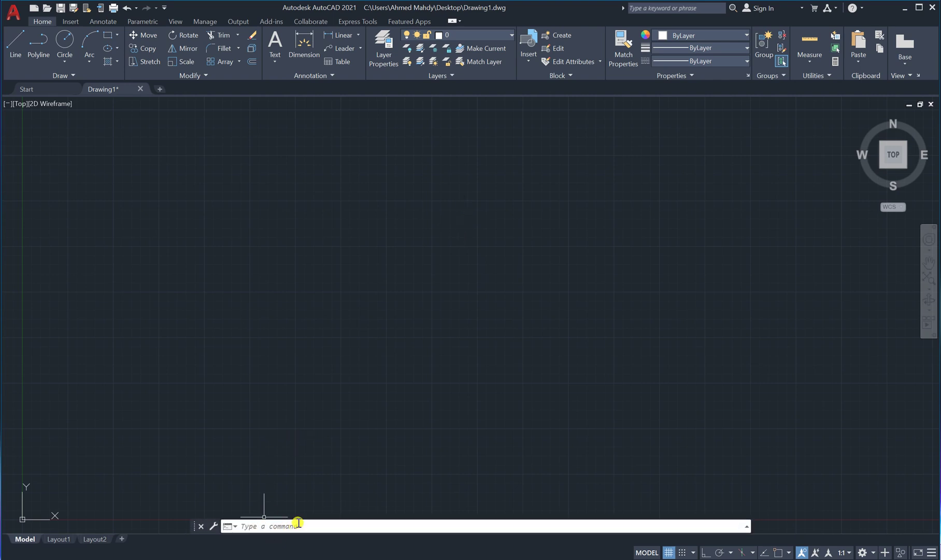
# Enlarge the command window to examine the command history, then shrink it back to a single line
pyautogui.moveTo(303, 512)
pyautogui.mouseDown()
pyautogui.moveTo(303, 452)
pyautogui.moveTo(329, 460)
pyautogui.mouseUp()
pyautogui.moveTo(428, 520); pyautogui.dragTo(426, 370)
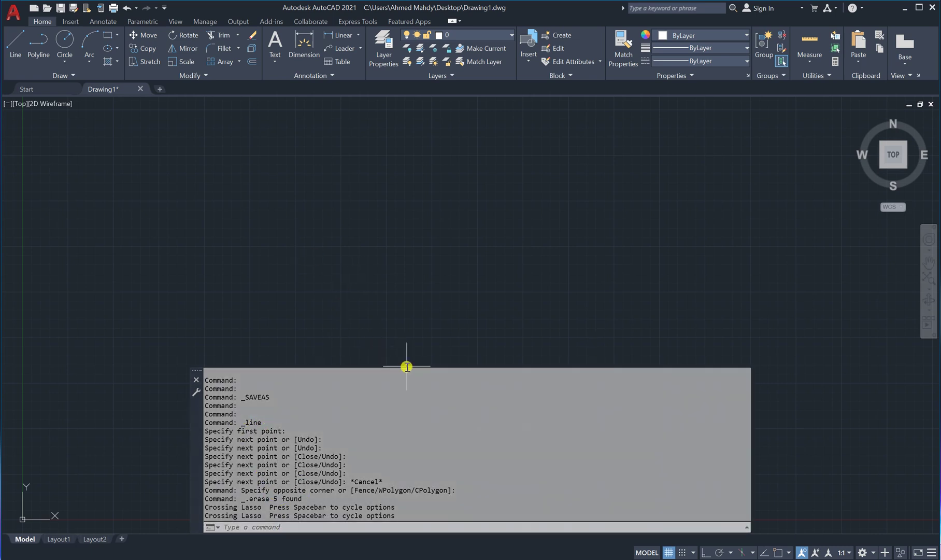
pyautogui.moveTo(407, 368); pyautogui.dragTo(402, 517)
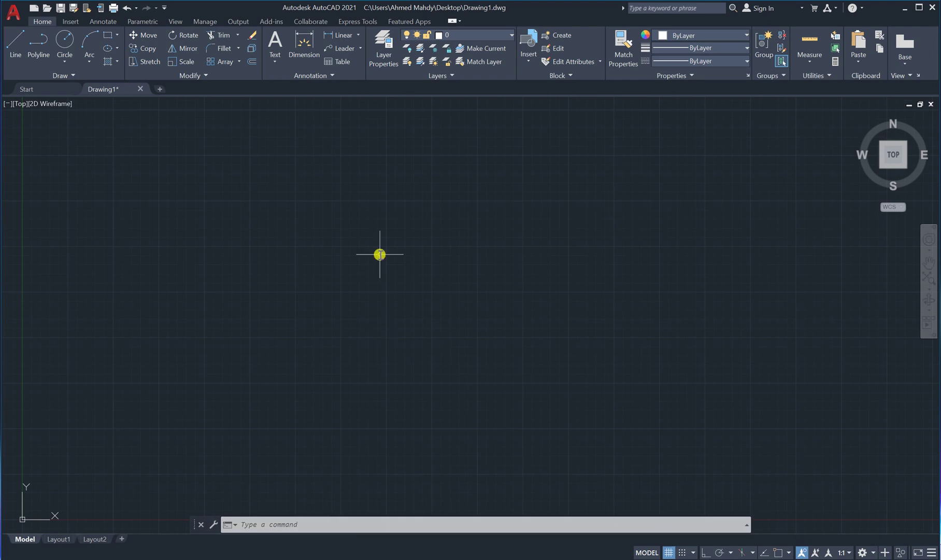
# Draw two connected line segments forming an open peak in the middle of the drawing area, then end the Line command
pyautogui.click(21, 61)
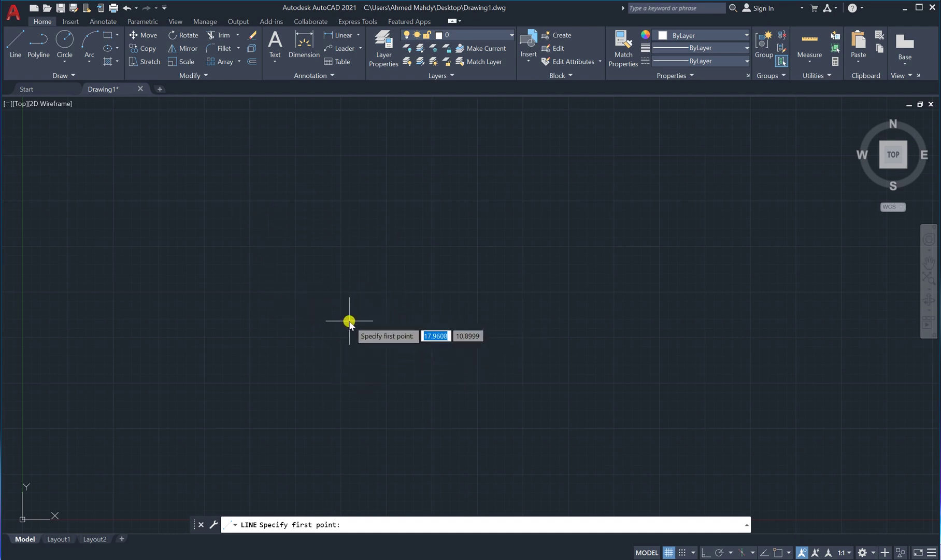
pyautogui.click(311, 354)
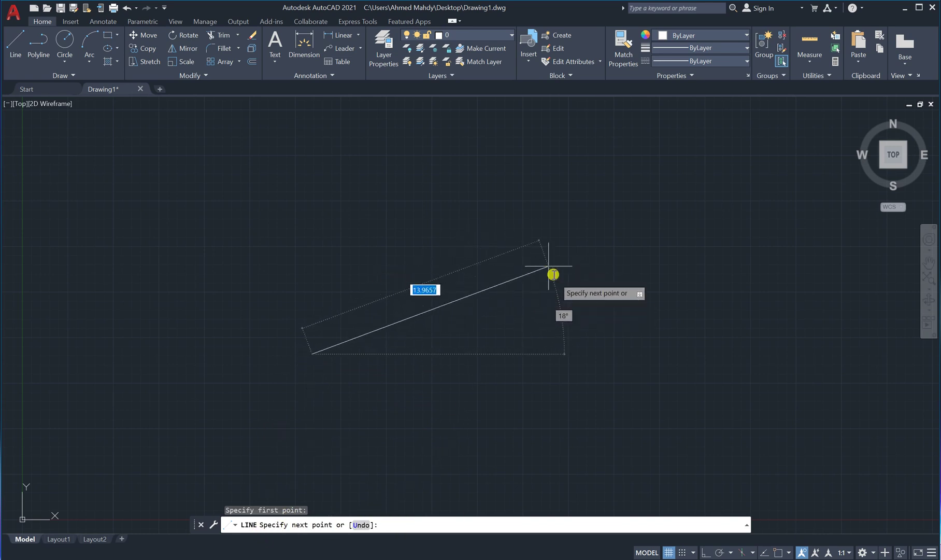
pyautogui.click(554, 249)
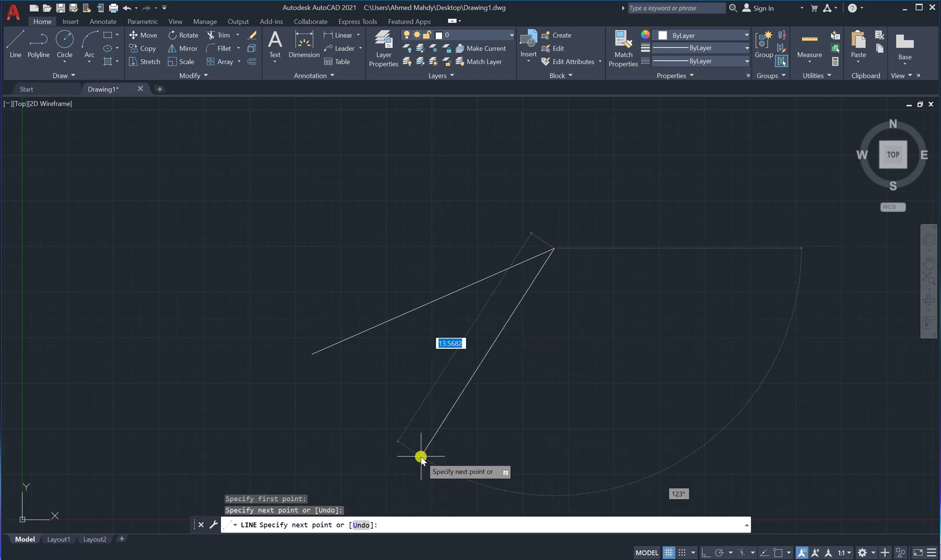
pyautogui.click(710, 367)
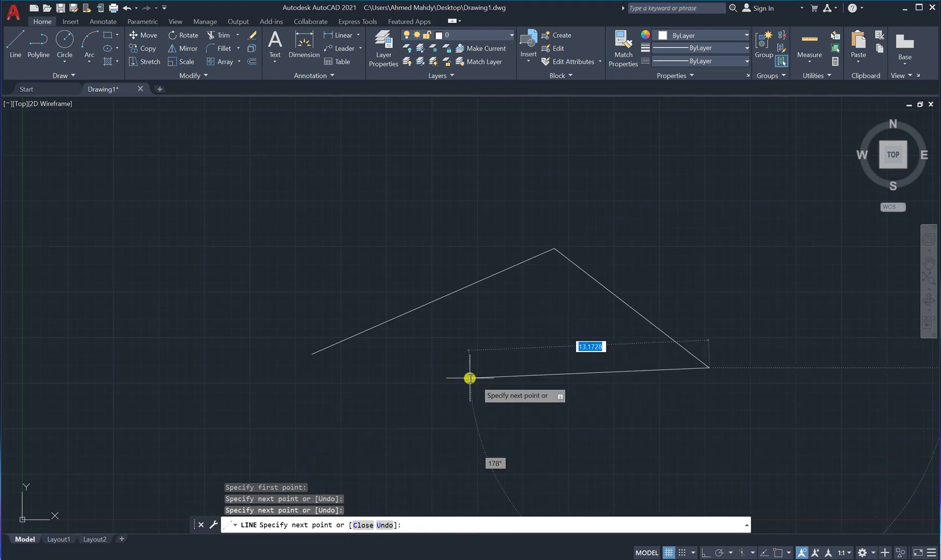
pyautogui.press('Escape')
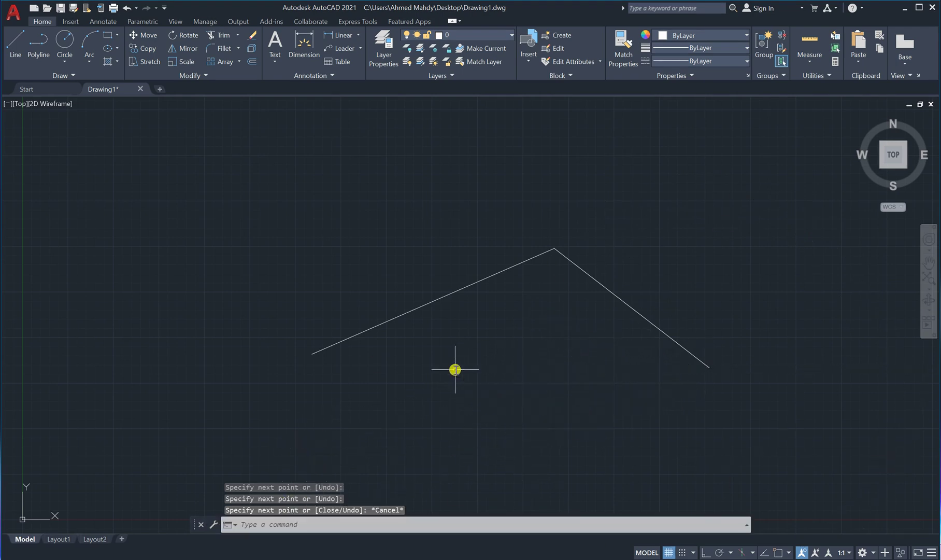
# Select both connected lines with a crossing window and delete them
pyautogui.click(773, 201)
pyautogui.click(261, 428)
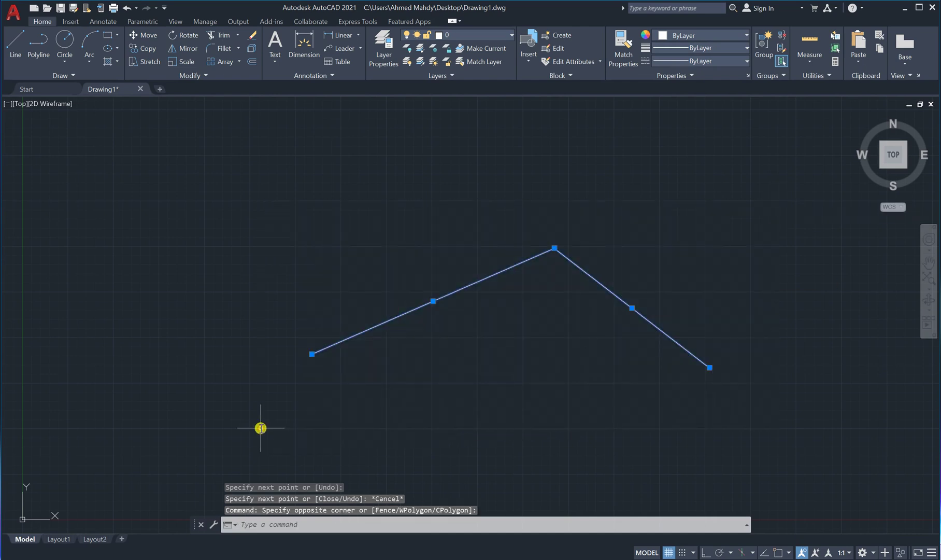
pyautogui.press('Delete')
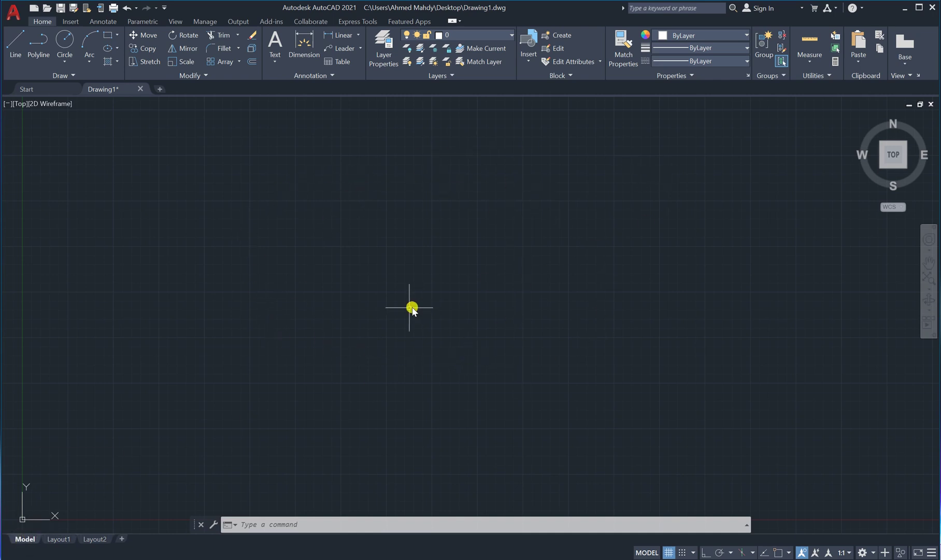
# View the Layout1 and Layout2 sheets, then return to model space
pyautogui.click(51, 540)
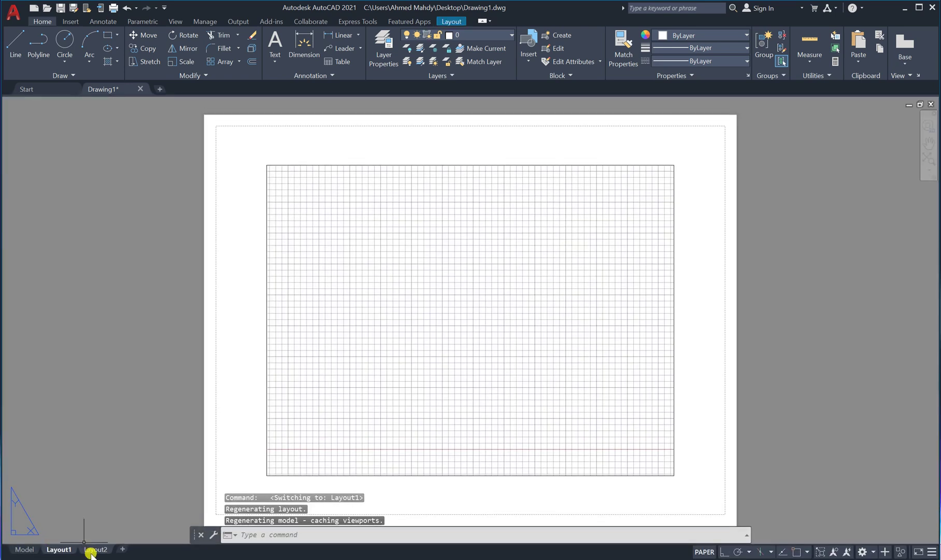
pyautogui.click(94, 551)
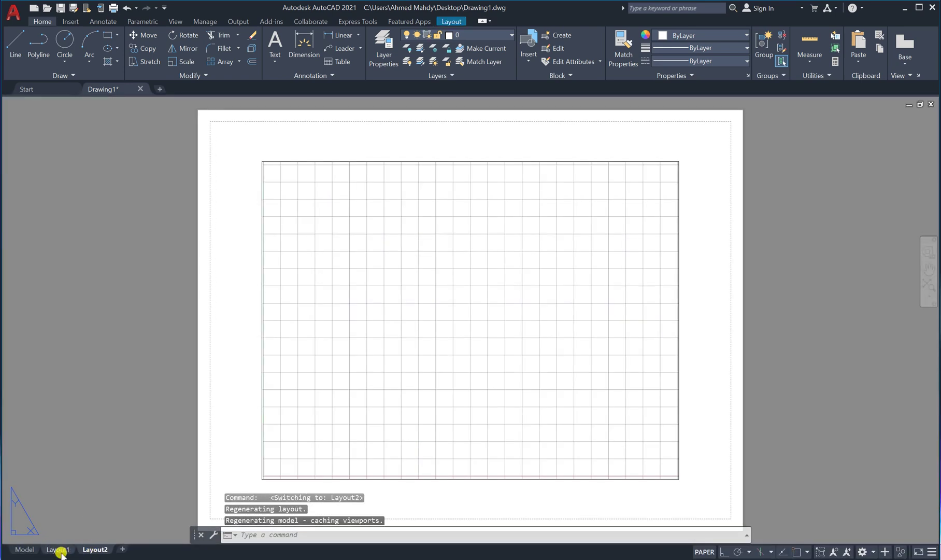
pyautogui.click(59, 550)
pyautogui.click(24, 549)
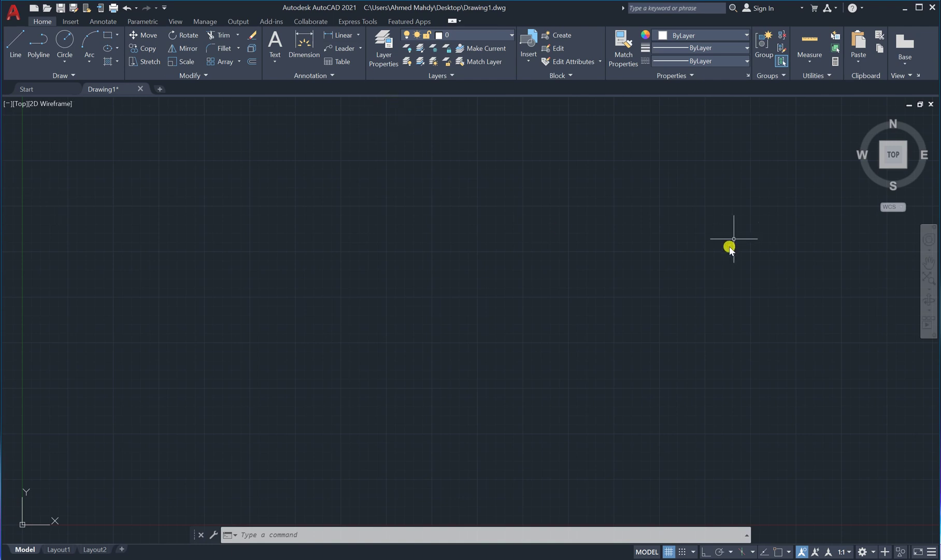
# Create two additional new drawings, Drawing2 and Drawing3, alongside Drawing1
pyautogui.moveTo(912, 171)
pyautogui.click(162, 89)
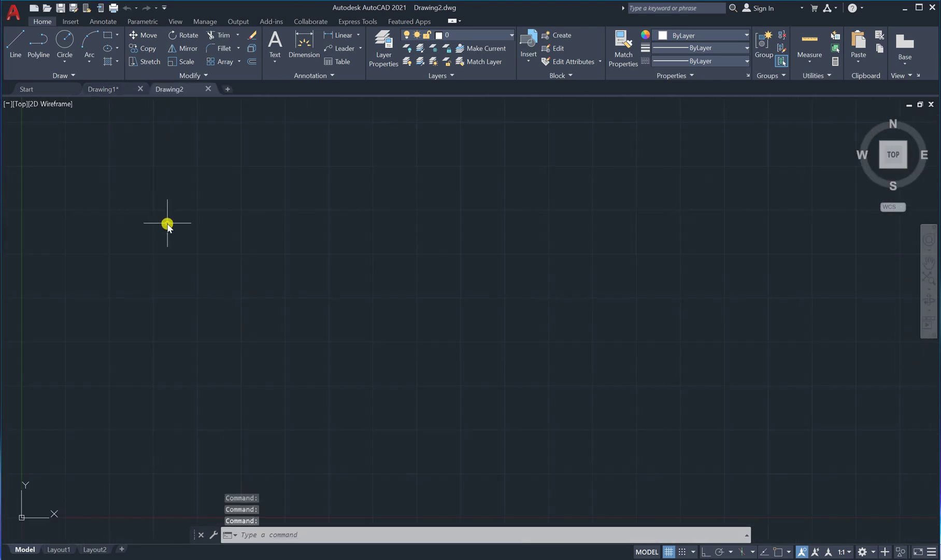
pyautogui.click(227, 91)
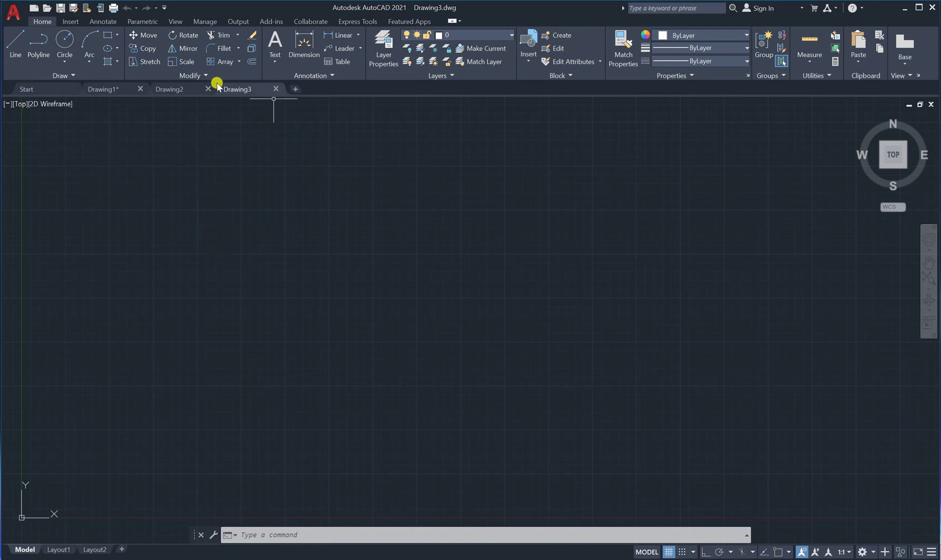
# Look through the open drawings Drawing1 and Drawing2, ending on Drawing3
pyautogui.click(114, 90)
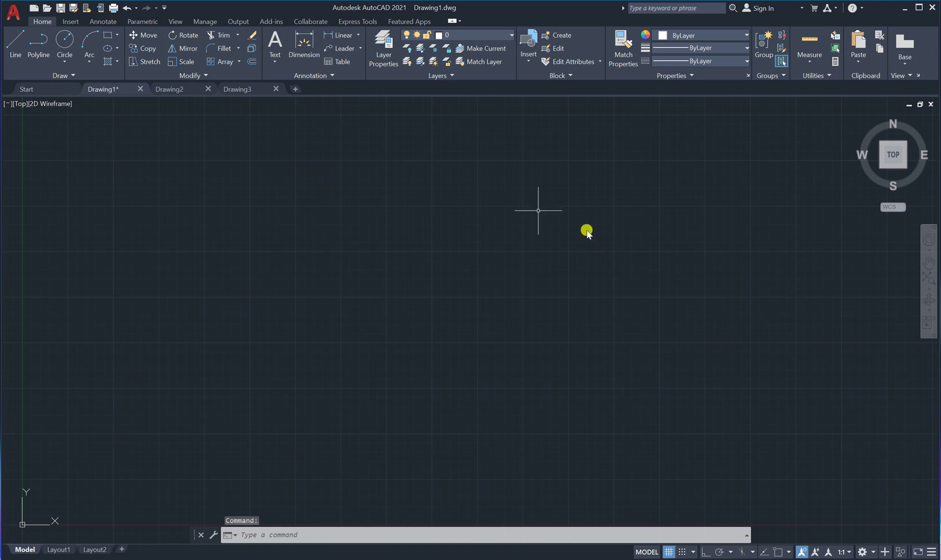
pyautogui.click(168, 93)
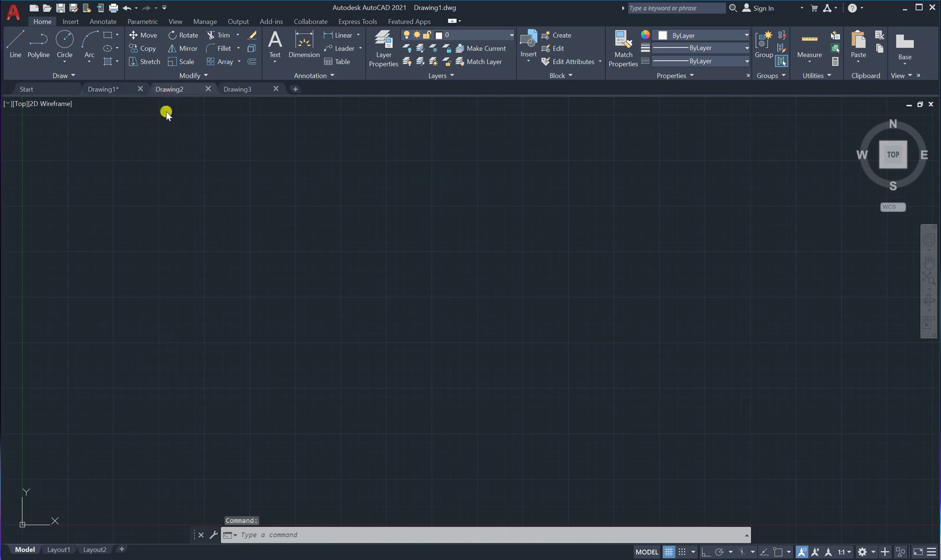
pyautogui.click(234, 89)
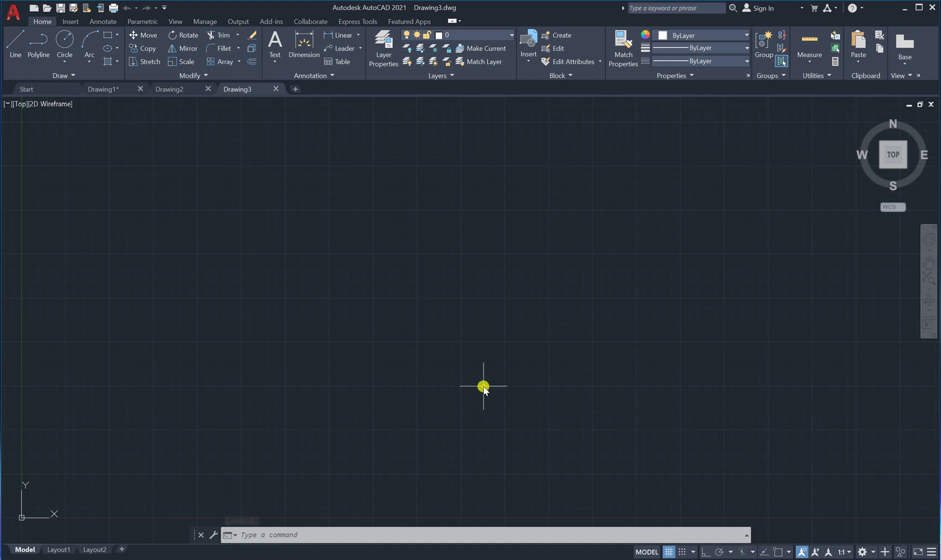
pyautogui.moveTo(116, 90)
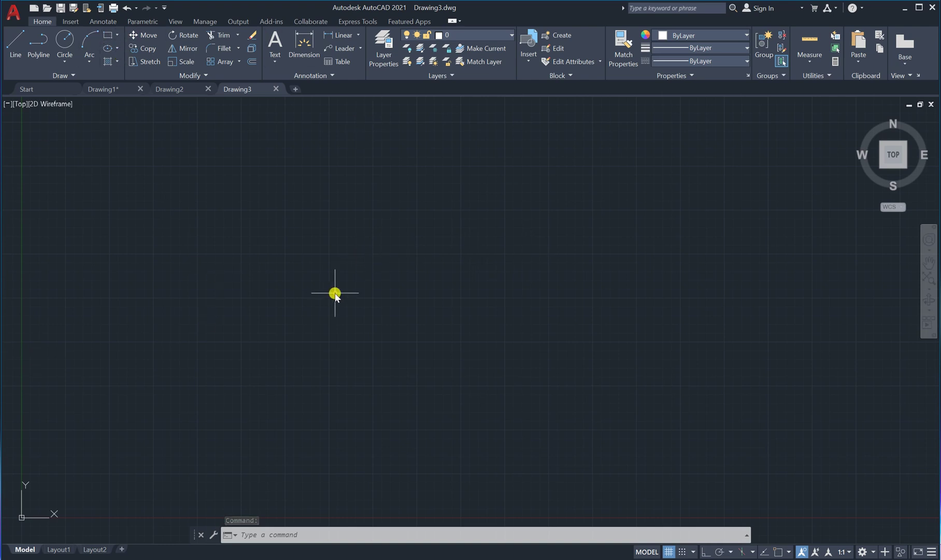
# Draw a large horizontal rectangle in the middle of Drawing3 with the Rectangle command
pyautogui.write('re')
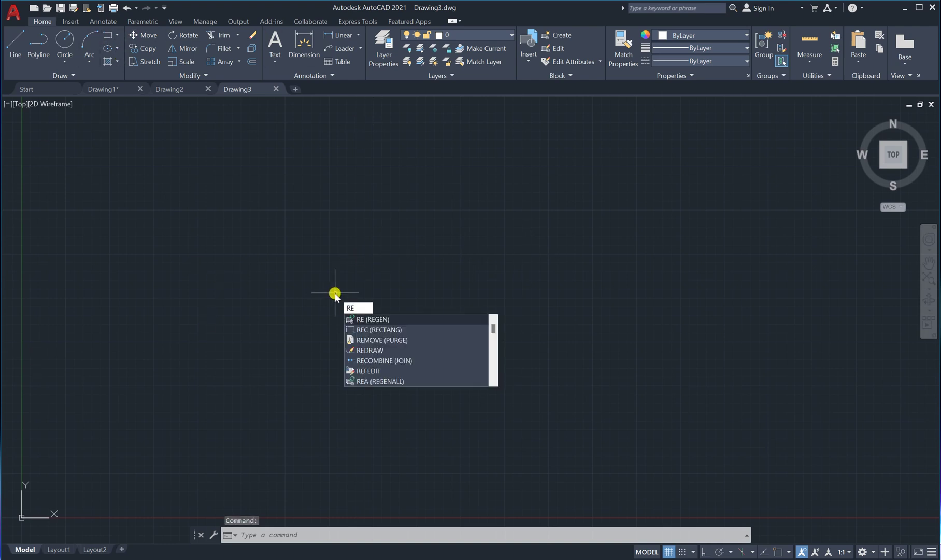
pyautogui.write('c')
pyautogui.press('Return')
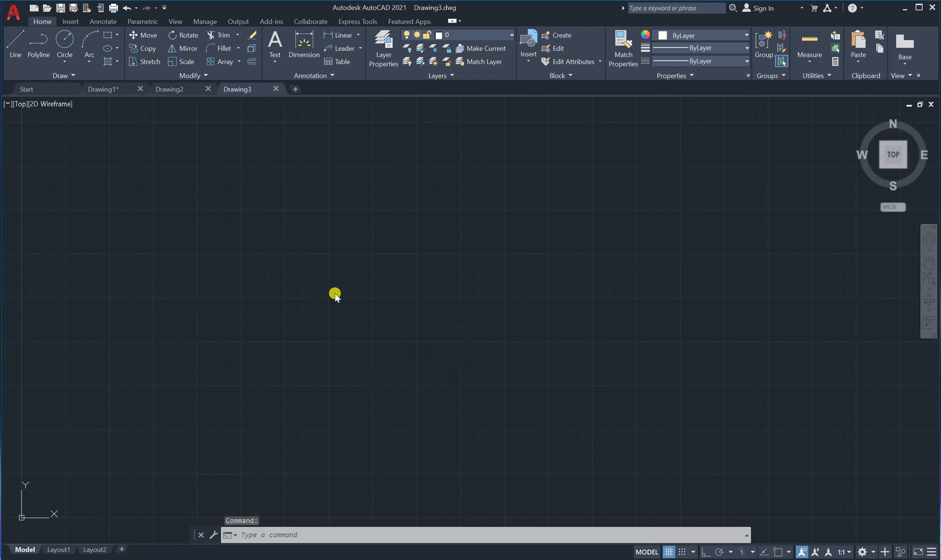
pyautogui.click(313, 241)
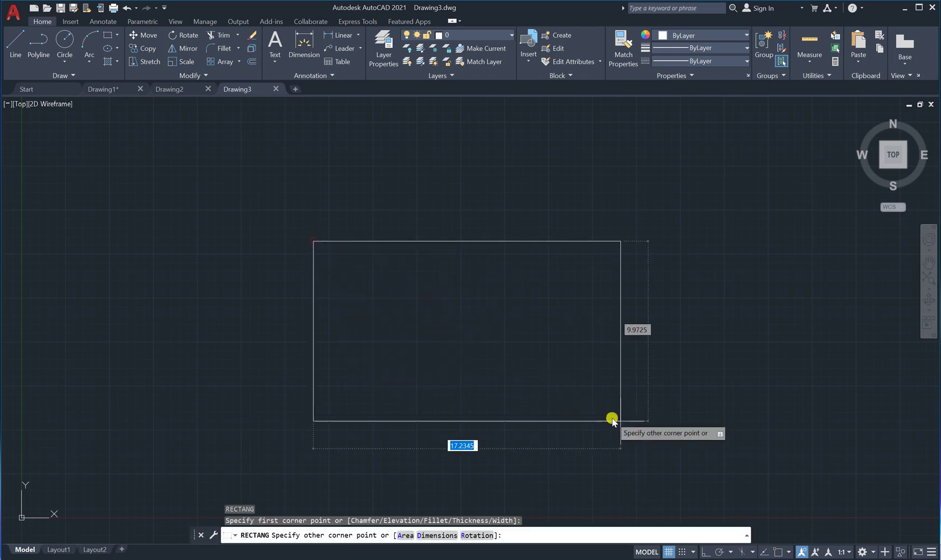
pyautogui.click(665, 438)
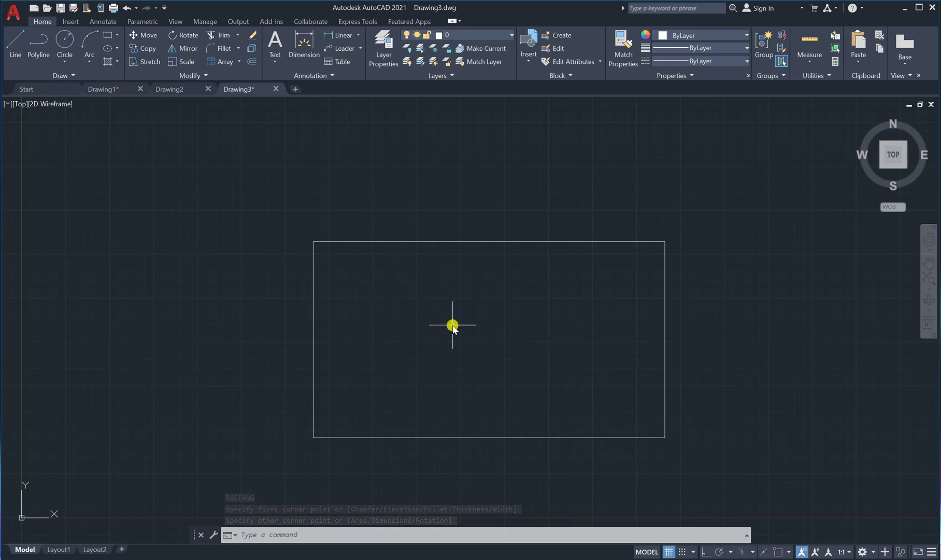
# Draw a narrow upright rectangle inside the large one, spanning from its upper edge to its lower edge
pyautogui.write('rec')
pyautogui.press('Return')
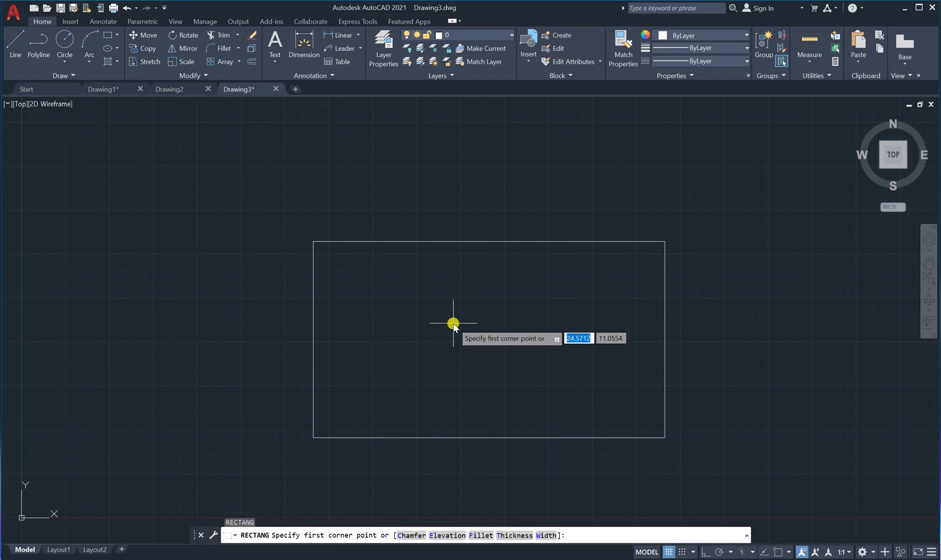
pyautogui.click(452, 241)
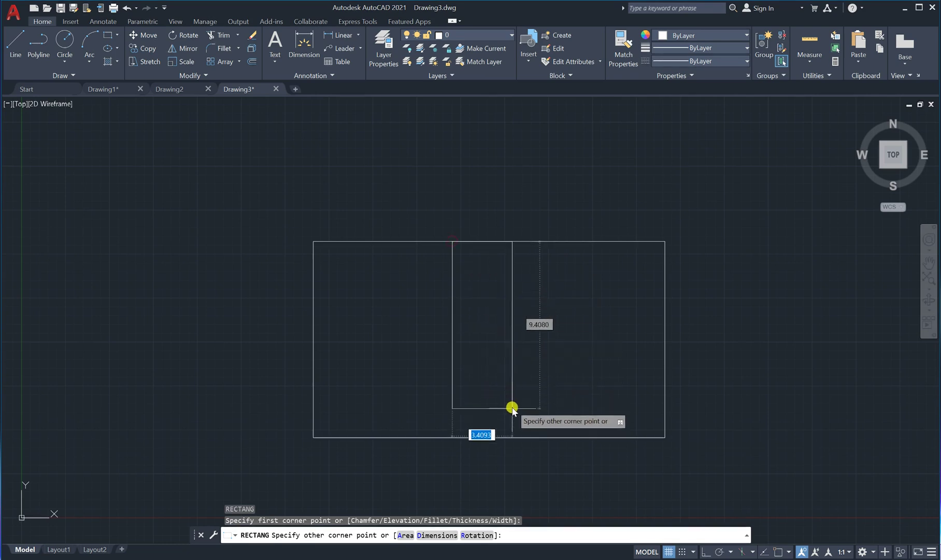
pyautogui.click(481, 437)
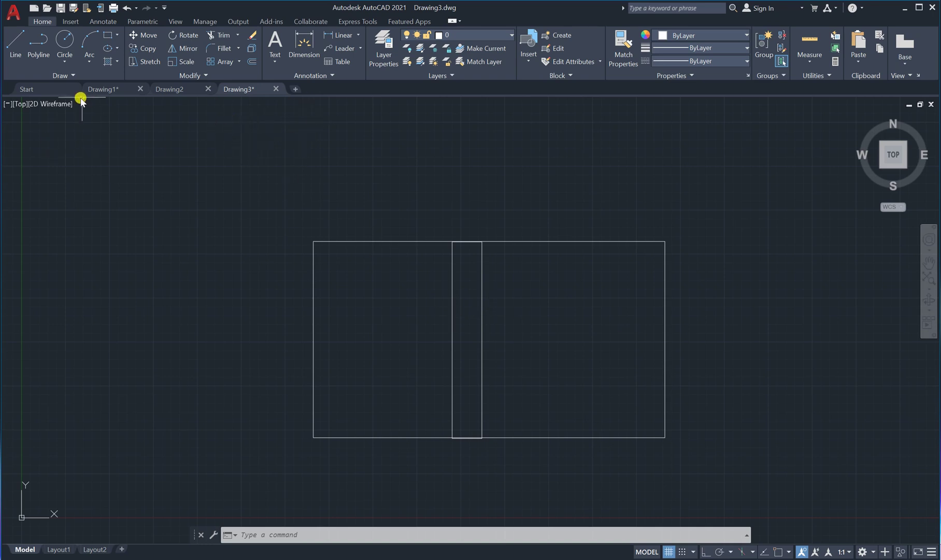
# Switch Drawing1 to model space, revisit the rectangles in Drawing3, and return to Drawing1
pyautogui.click(96, 90)
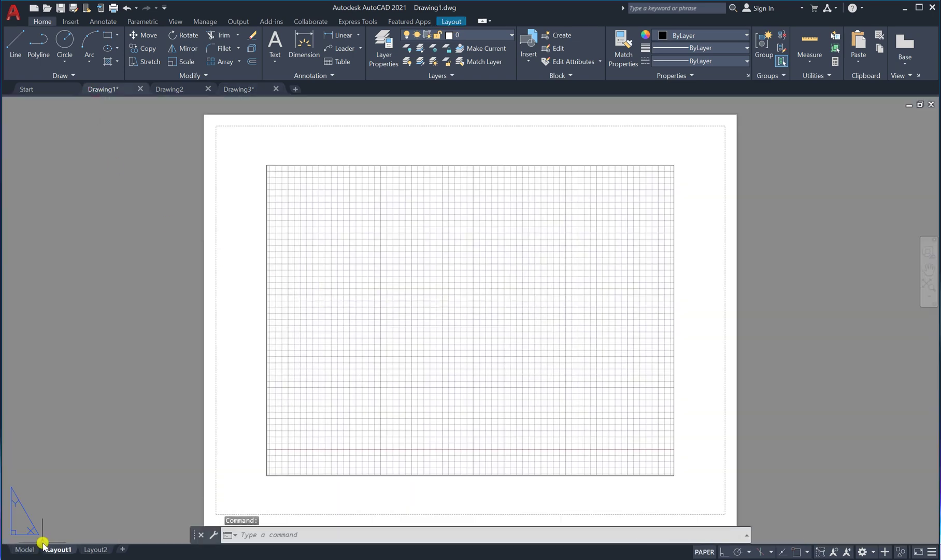
pyautogui.click(25, 549)
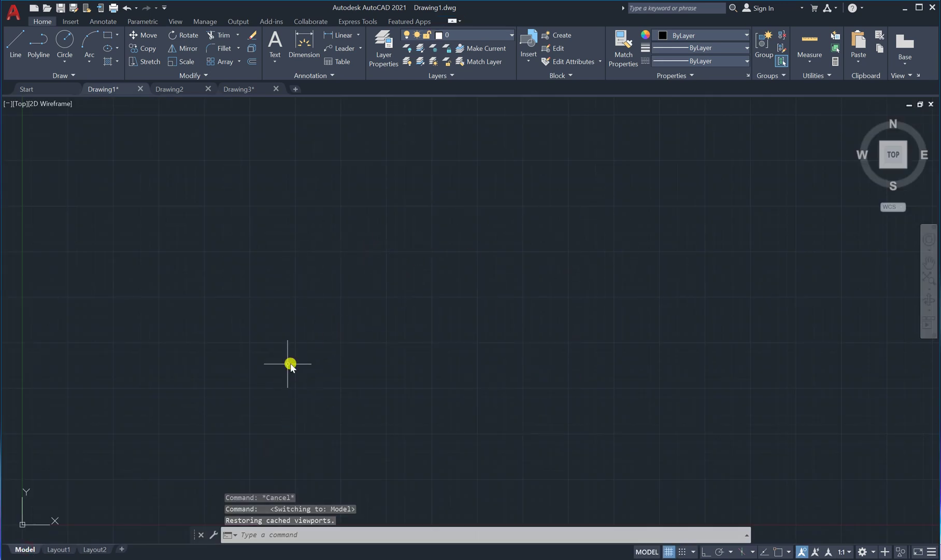
pyautogui.click(246, 89)
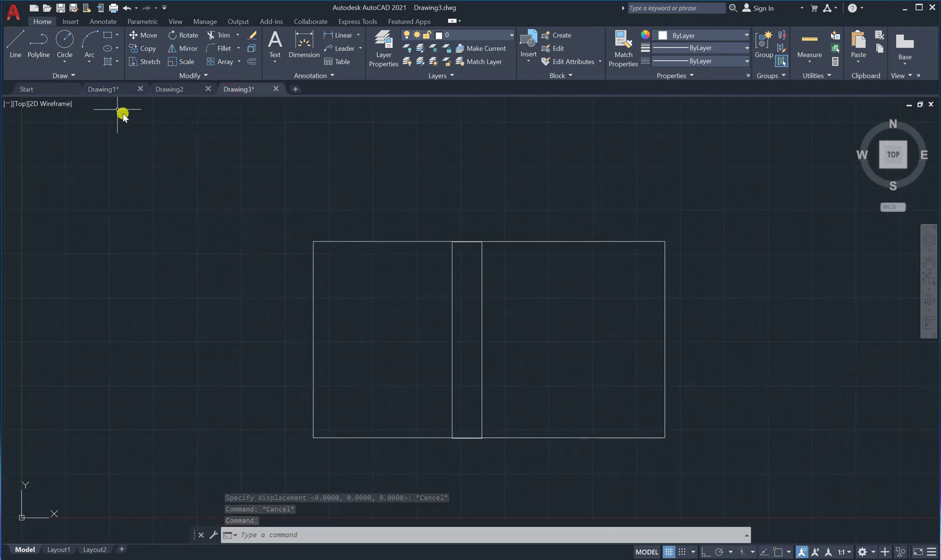
pyautogui.click(104, 89)
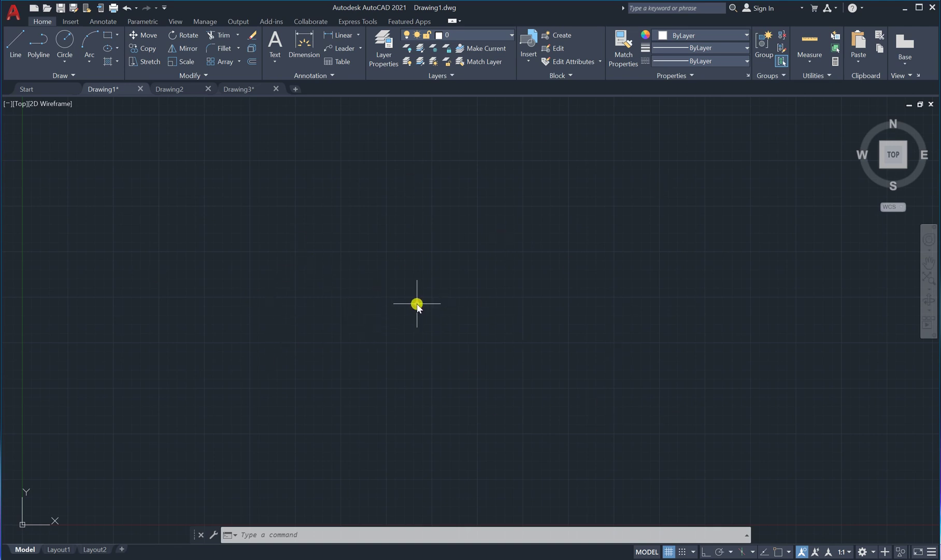
# Set the uniform background color of 2D model space to White in the display options and apply it
pyautogui.rightClick(398, 210)
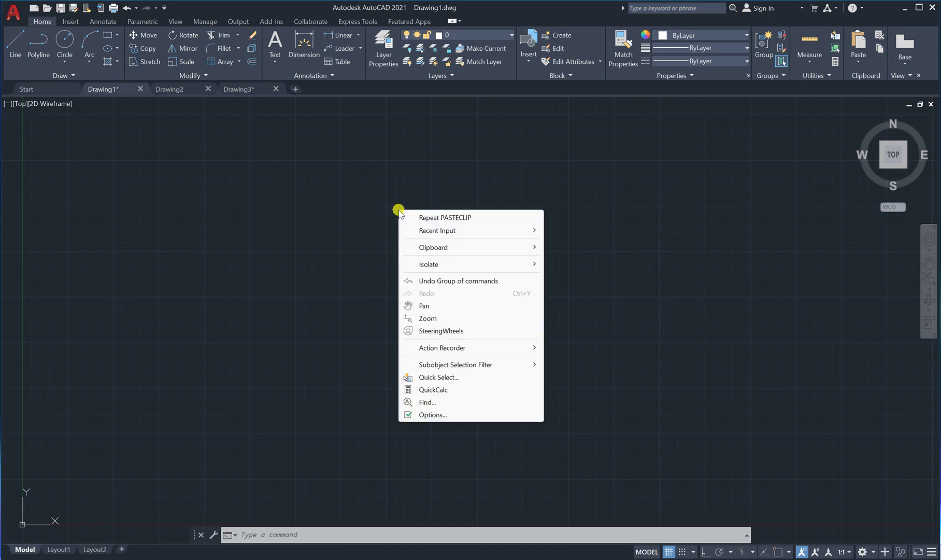
pyautogui.click(444, 416)
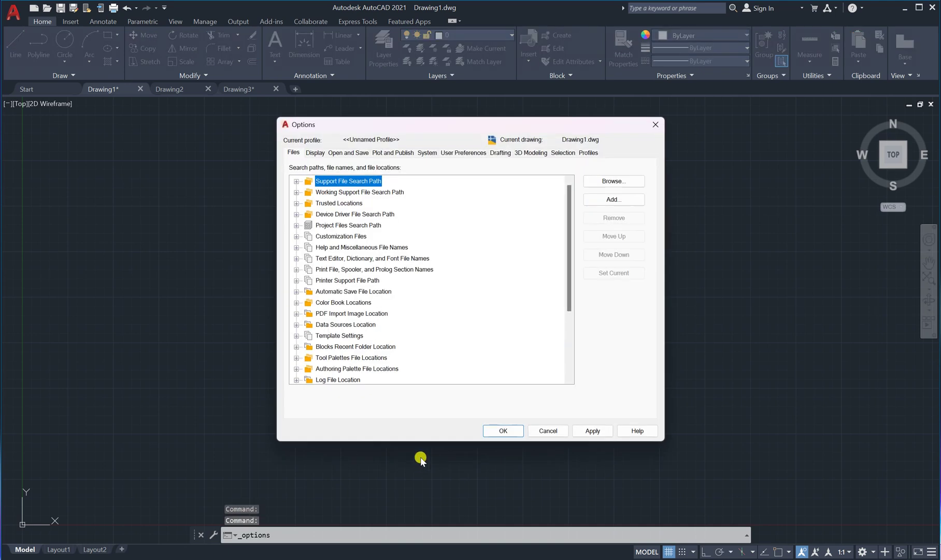
pyautogui.click(315, 153)
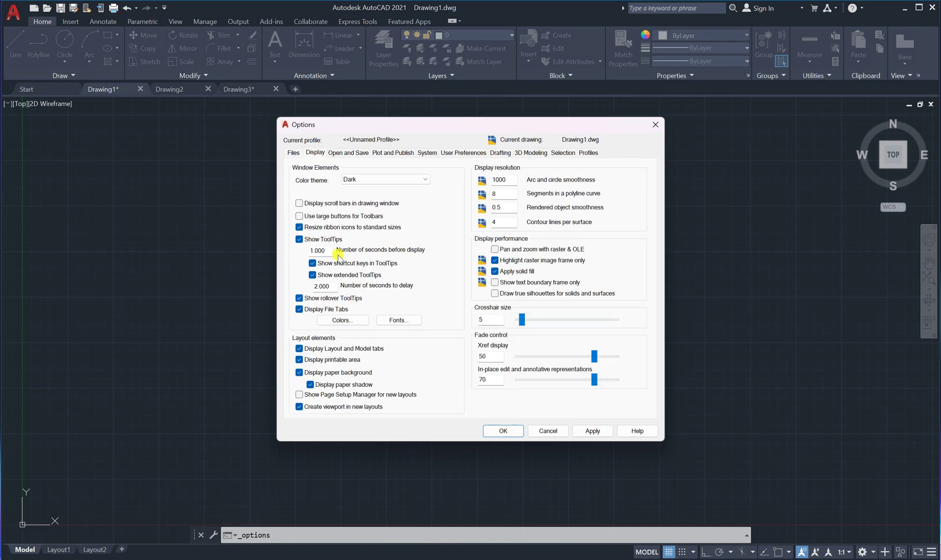
pyautogui.click(342, 320)
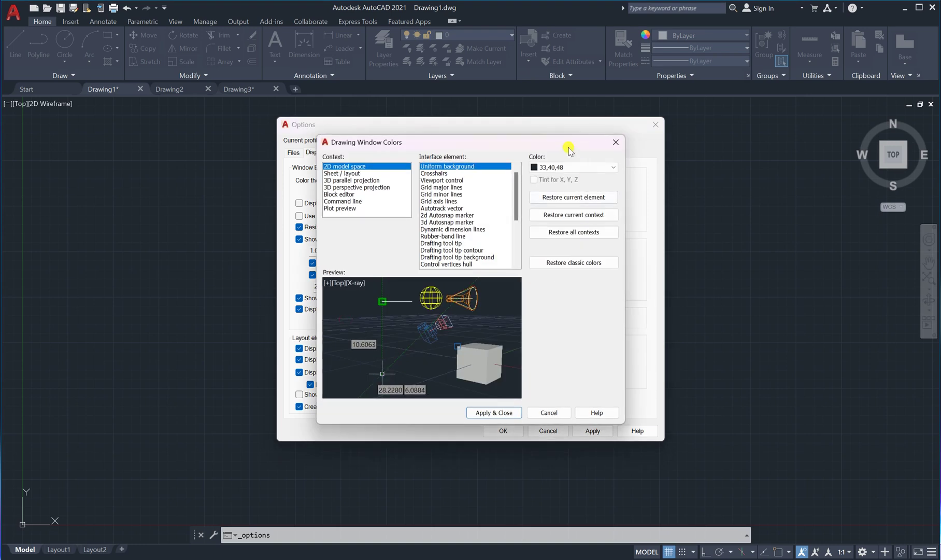
pyautogui.moveTo(569, 150); pyautogui.dragTo(507, 152)
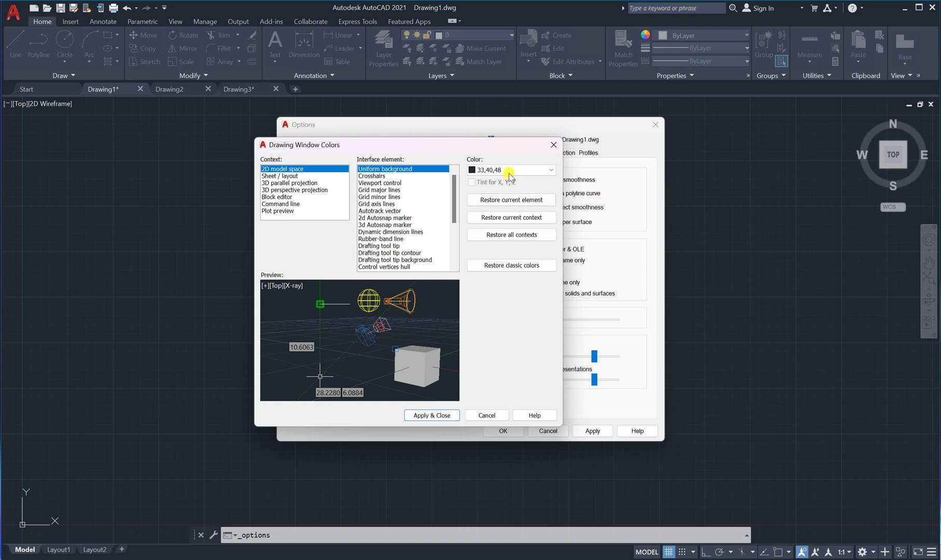
pyautogui.click(550, 171)
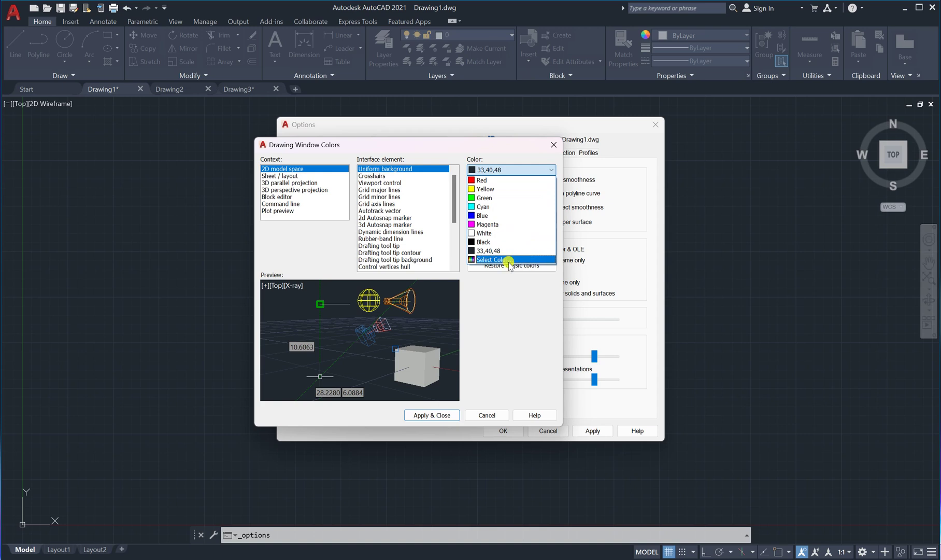
pyautogui.click(500, 234)
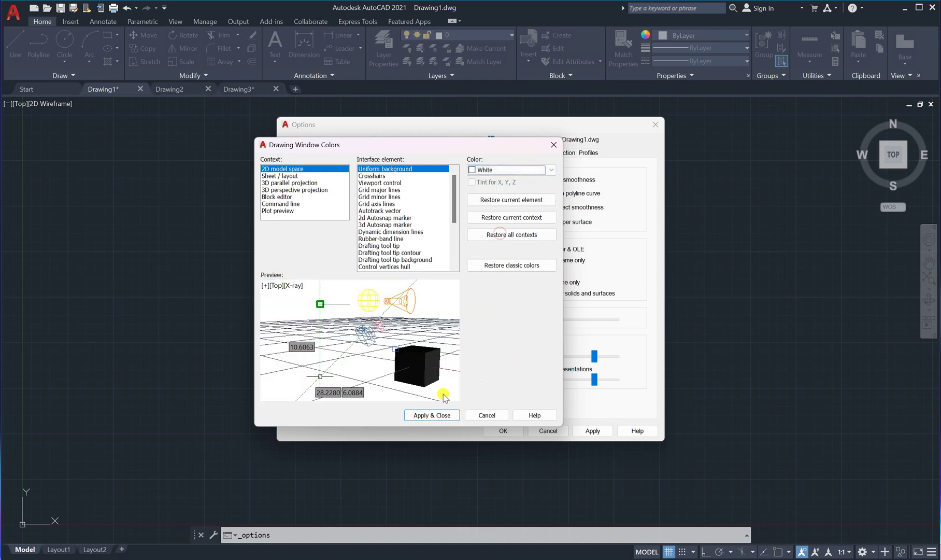
pyautogui.click(426, 414)
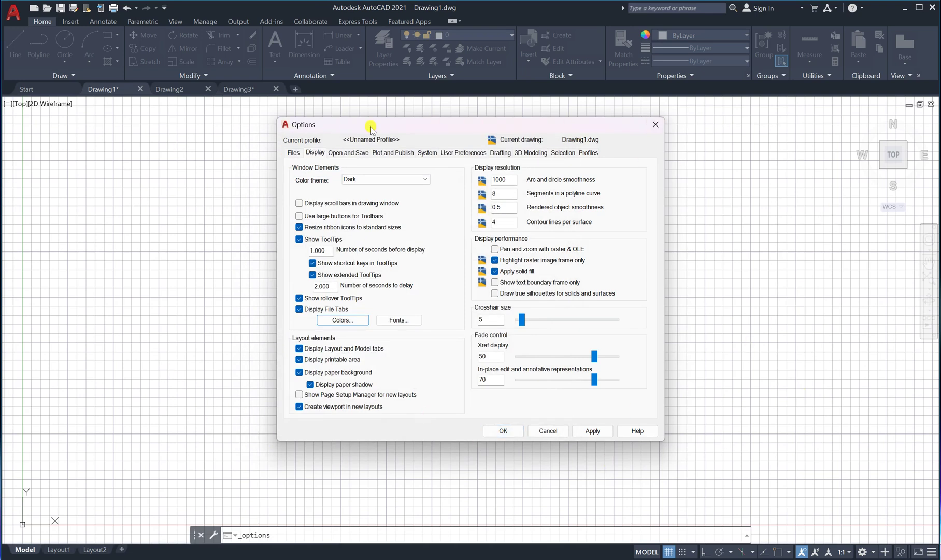
# Set the uniform background color of 2D model space to Black, apply it and close the Options dialog
pyautogui.click(343, 320)
pyautogui.click(504, 170)
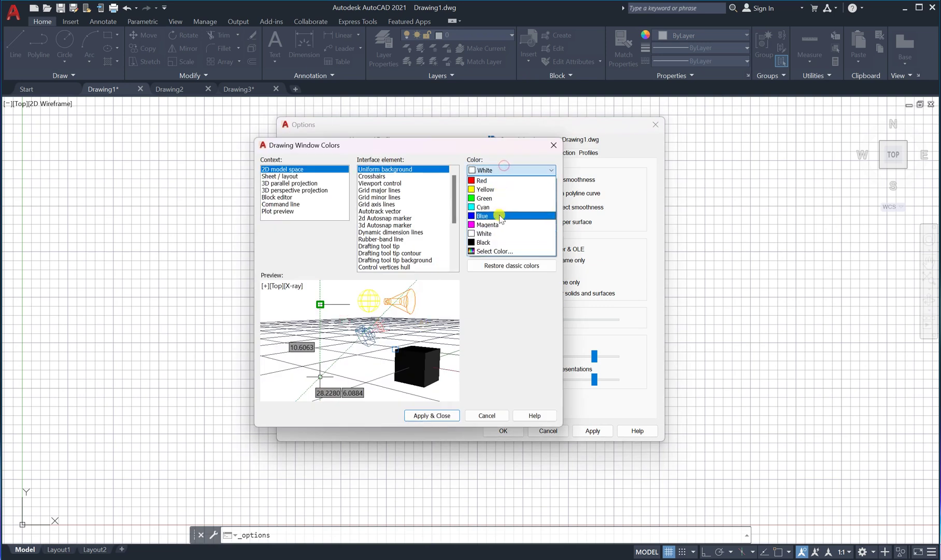
pyautogui.click(502, 243)
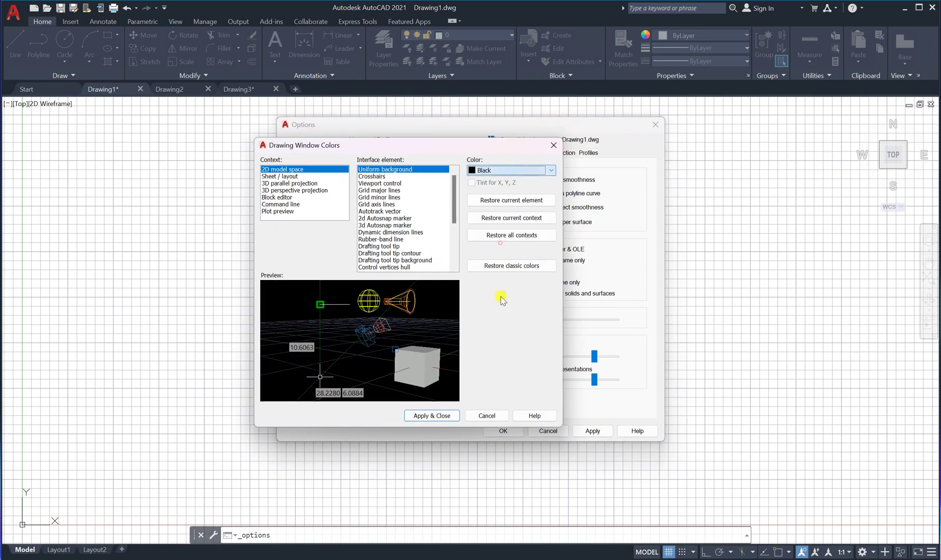
pyautogui.click(428, 416)
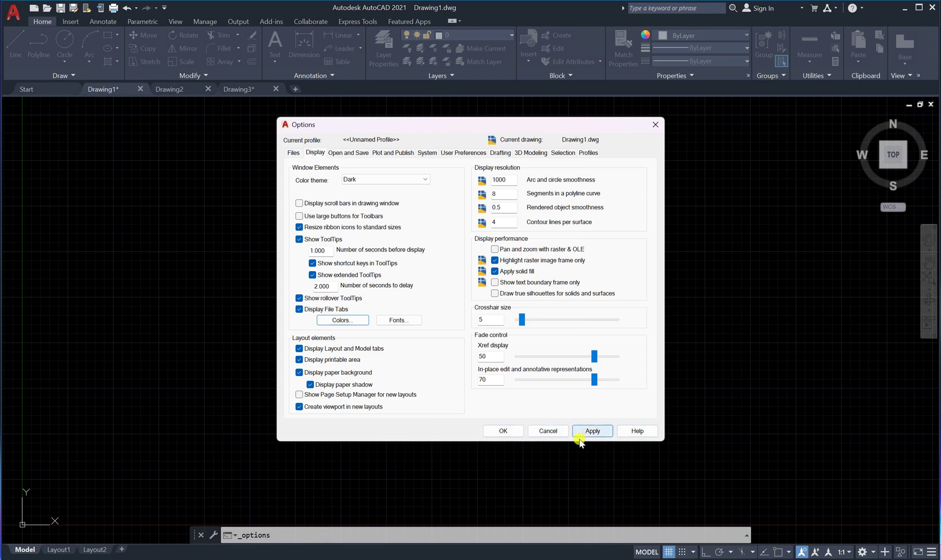
pyautogui.click(510, 431)
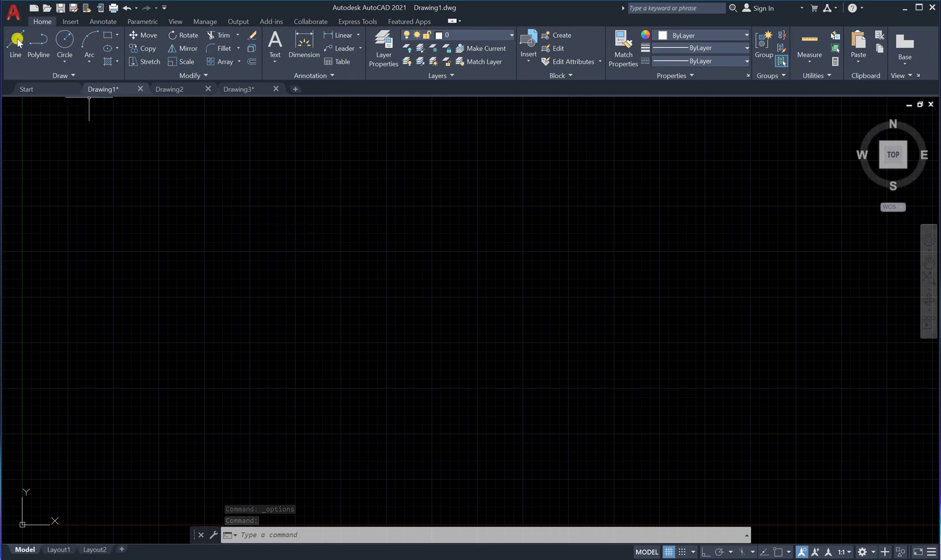
# Show the recently used commands under Recent Input for the drawing area
pyautogui.rightClick(403, 267)
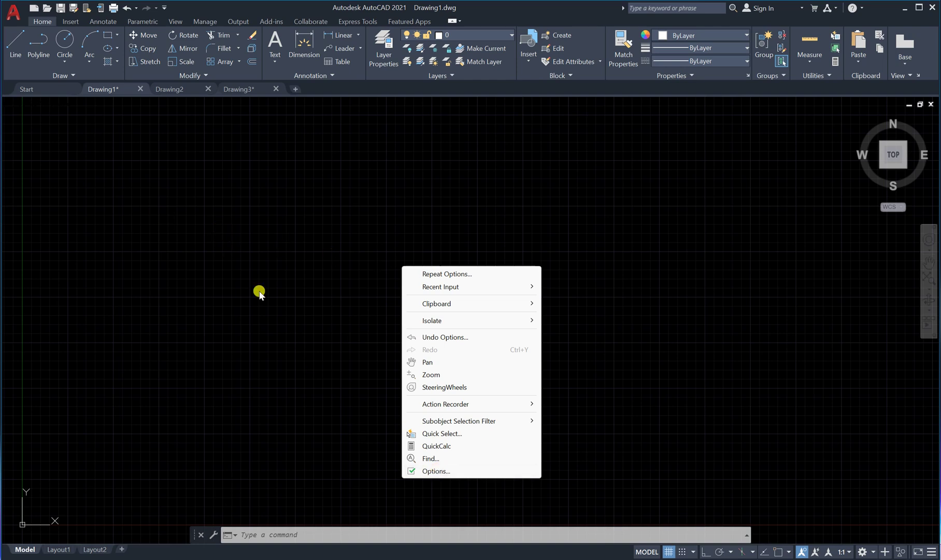
pyautogui.press('Down')
pyautogui.press('Down')
pyautogui.press('Right')
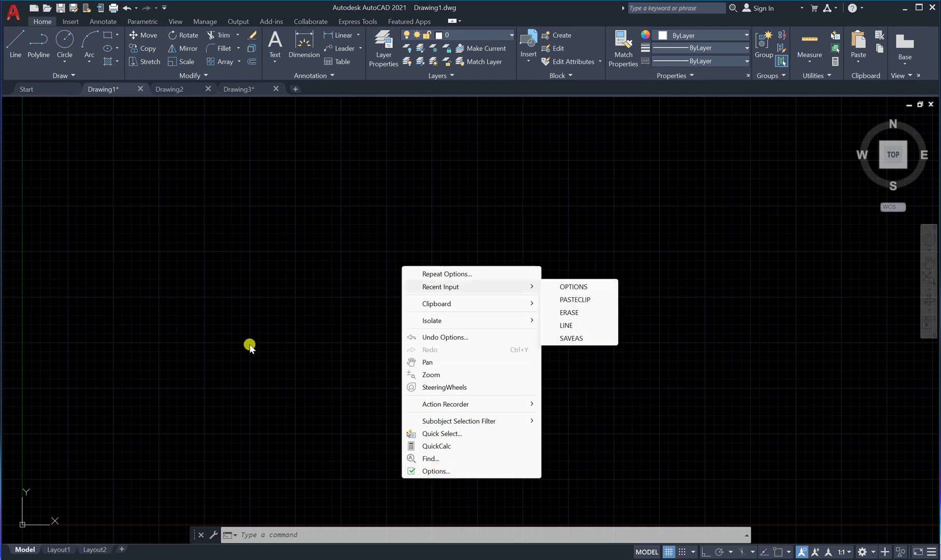
# Open the Options dialog through the application menu to view the display settings, then close it without changes
pyautogui.click(12, 16)
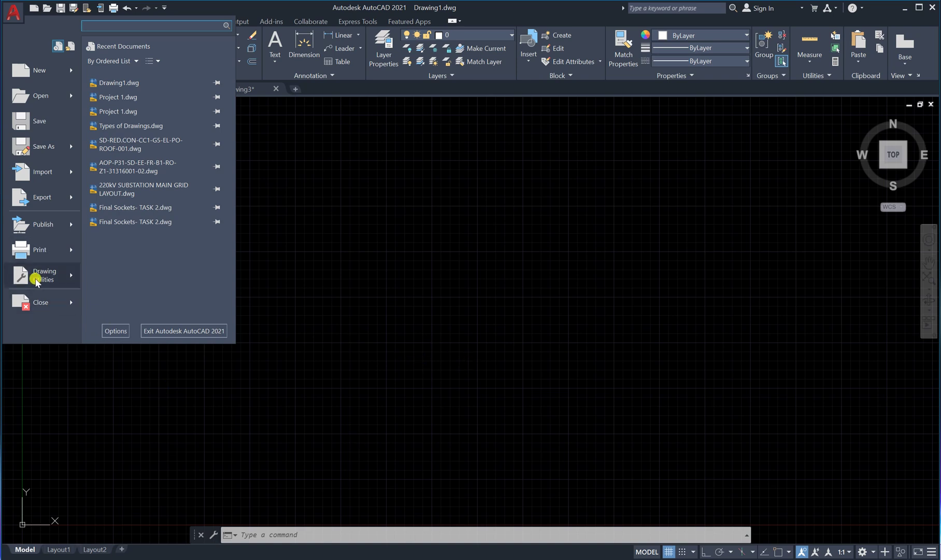
pyautogui.click(115, 331)
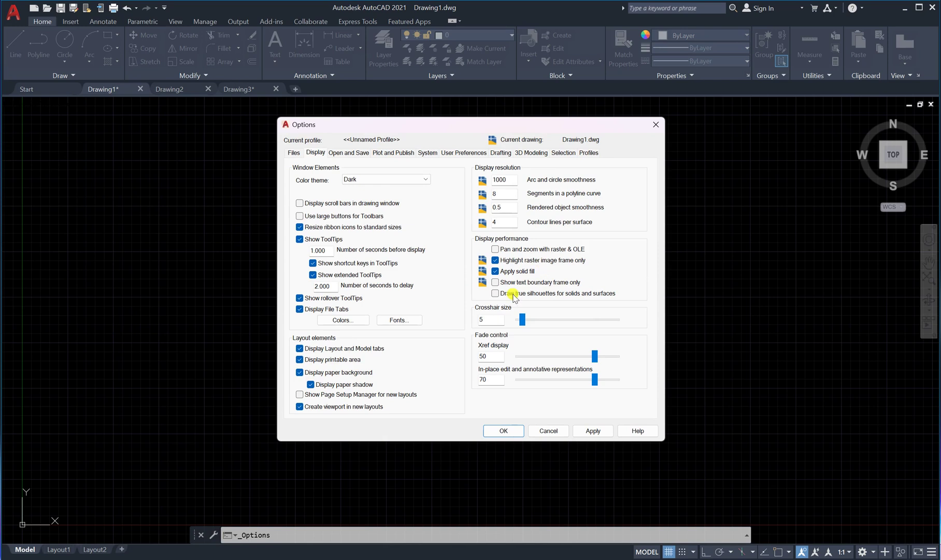
pyautogui.click(657, 125)
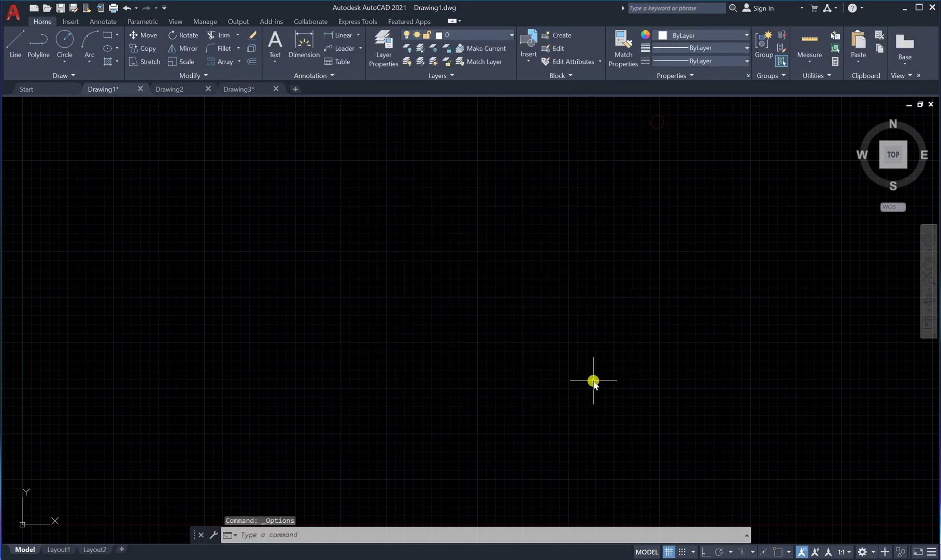